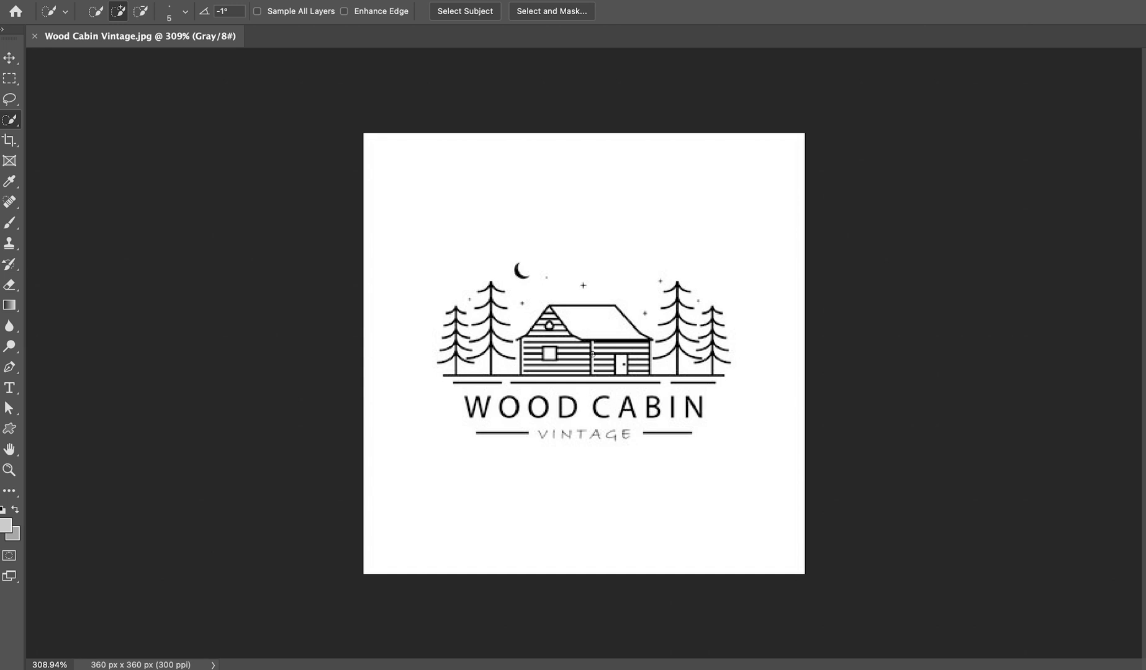
# Zoom in on the Wood Cabin Vintage logo in Photoshop for a close look
pyautogui.keyDown('alt'); pyautogui.scroll(5, 592, 353); pyautogui.keyUp('alt')
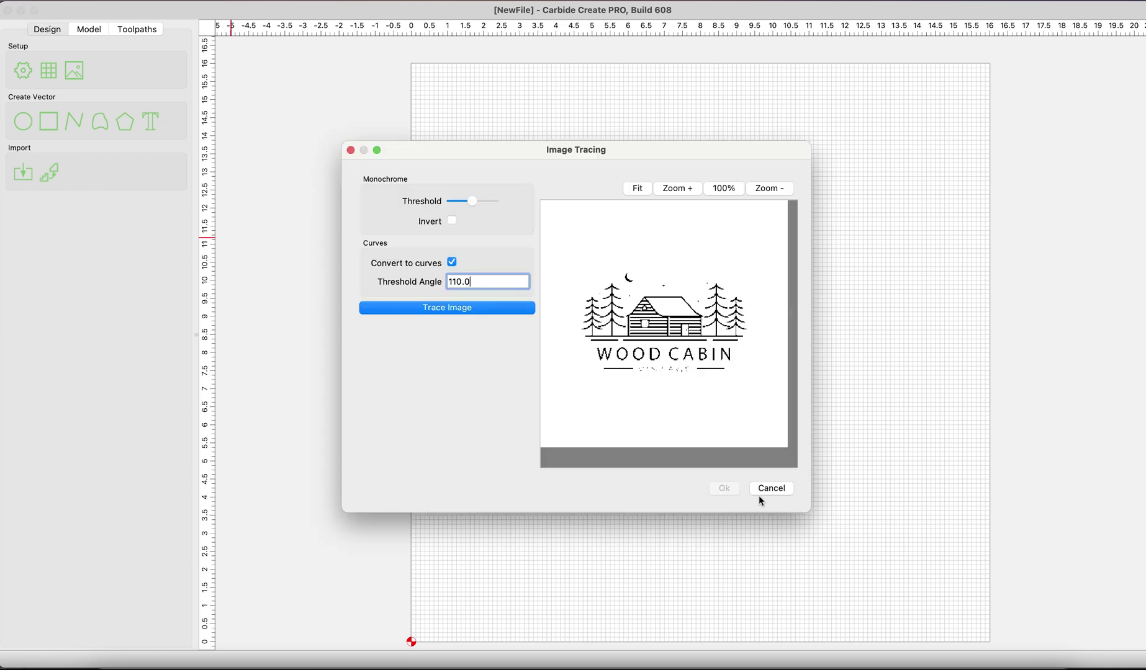
# Trace the Wood Cabin logo into vectors, place them, and zoom in on the outlines
pyautogui.click(448, 309)
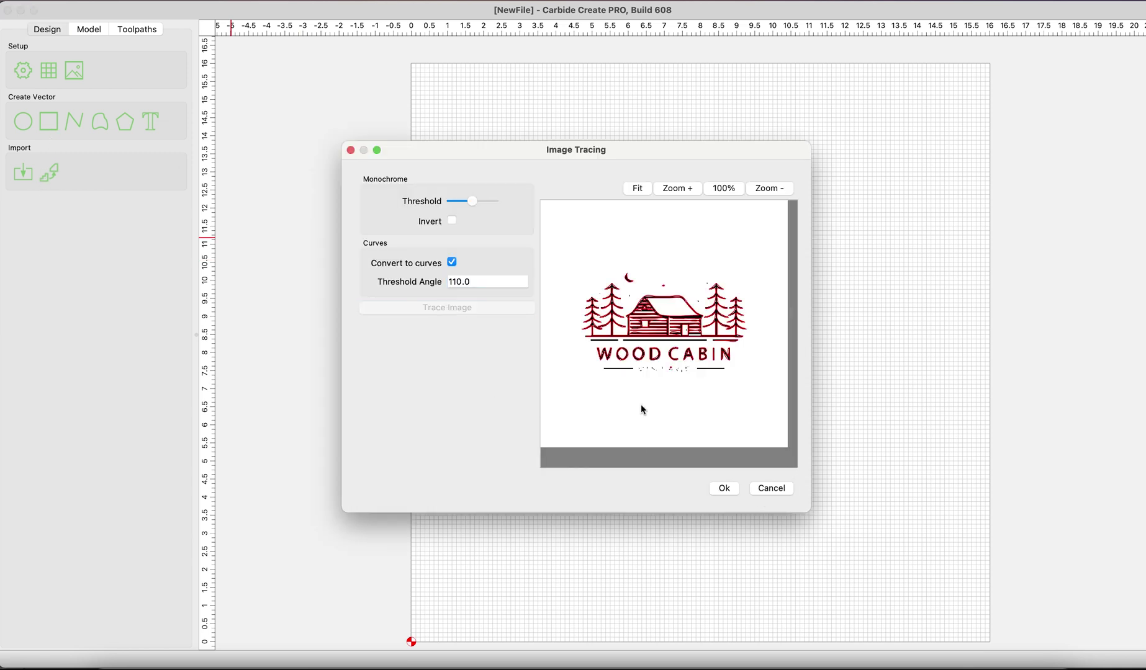
pyautogui.click(724, 489)
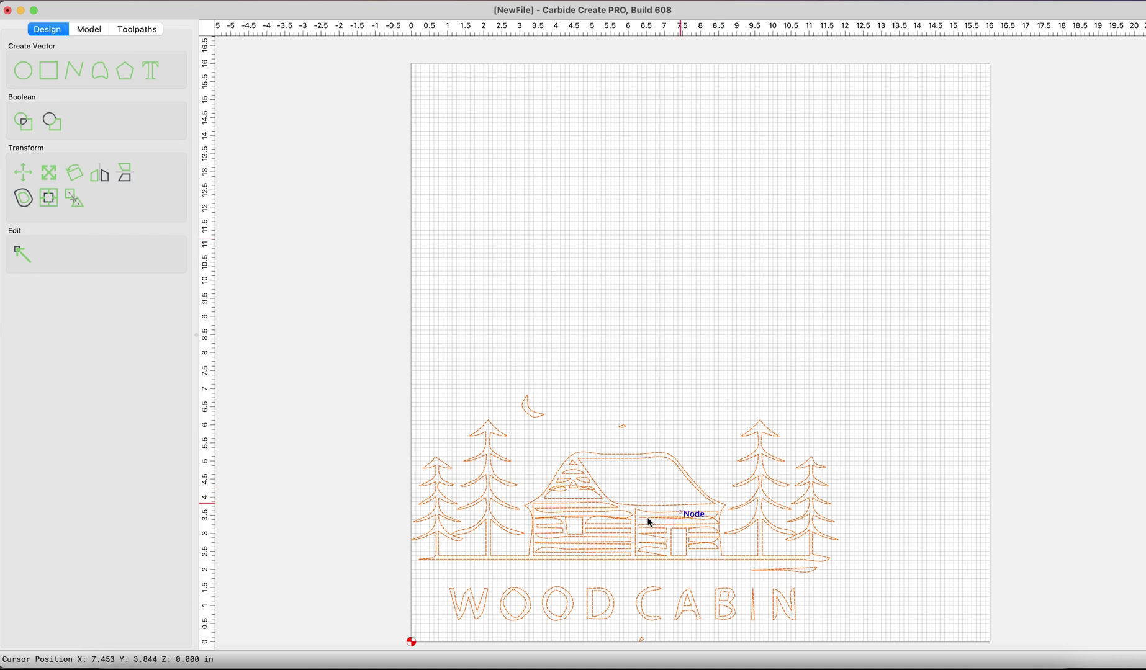
pyautogui.scroll(2, 647, 518)
pyautogui.scroll(3, 581, 354)
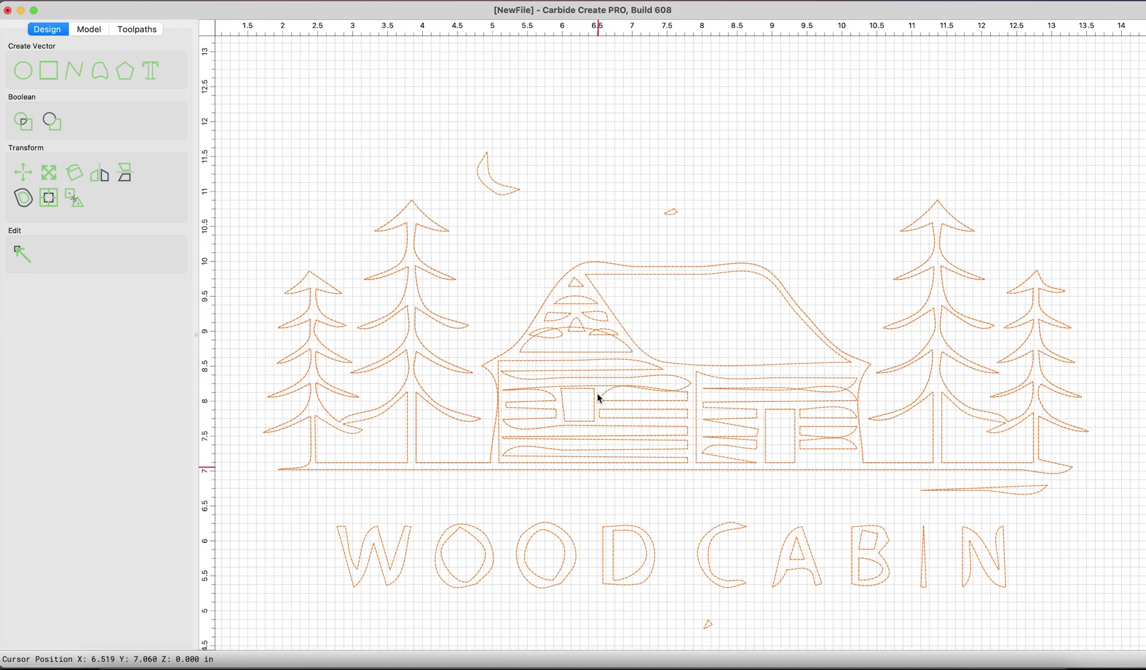
pyautogui.scroll(-3, 687, 375)
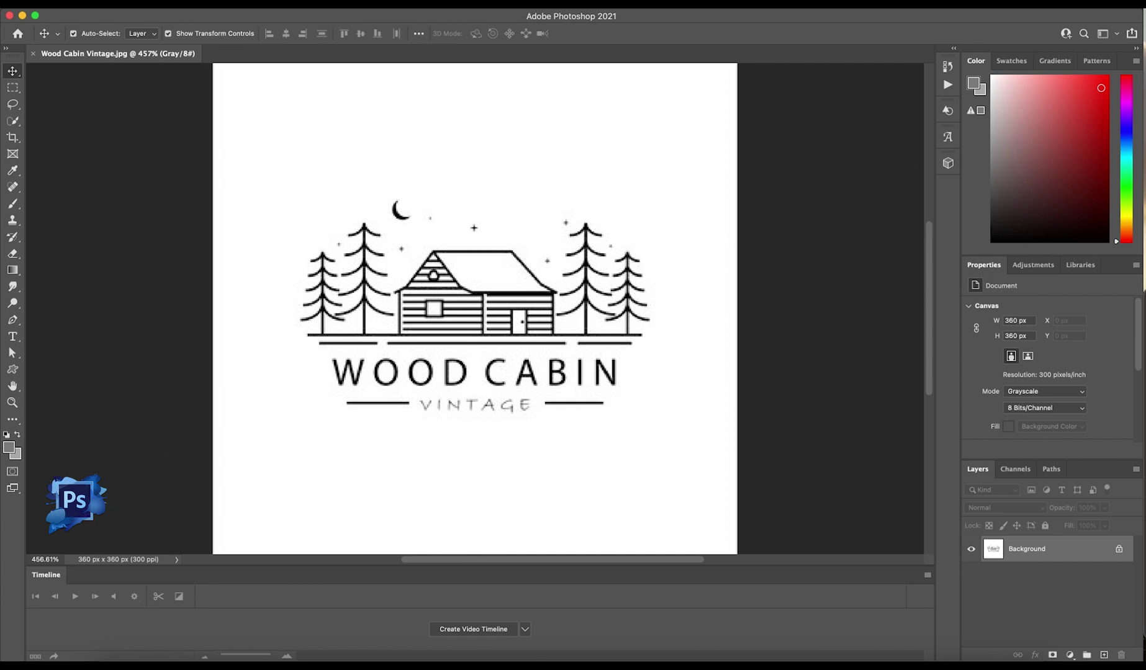
# Set the logo's image resolution to 1000 ppi, upscaling it to 1200 × 1200 px
pyautogui.click(163, 4)
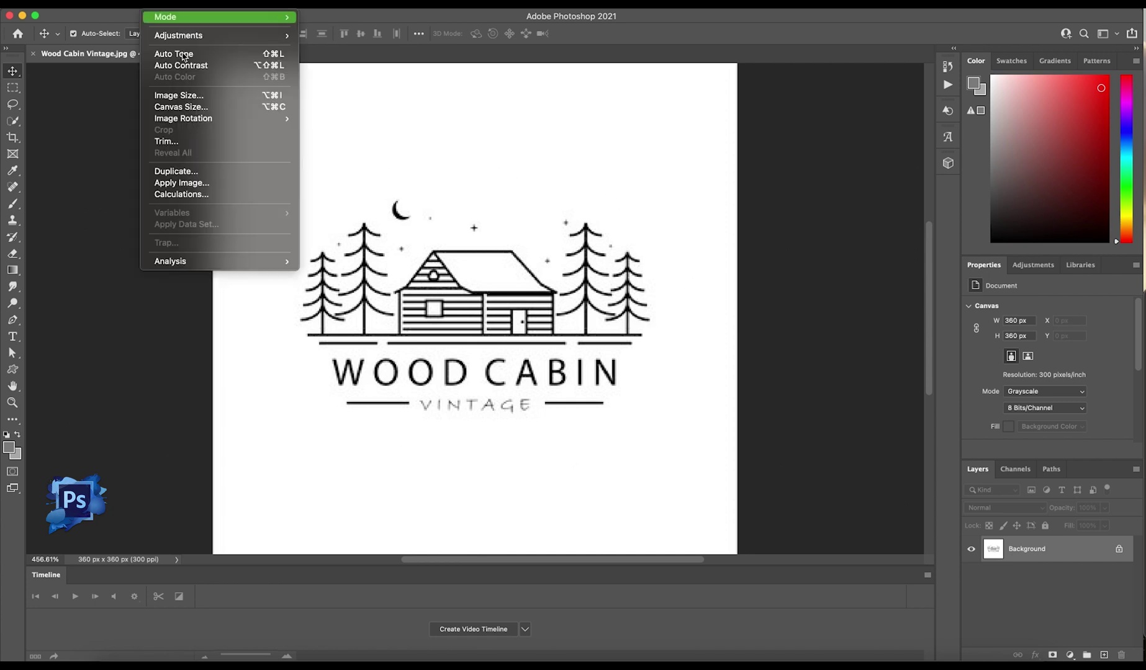
pyautogui.click(193, 97)
pyautogui.click(921, 135)
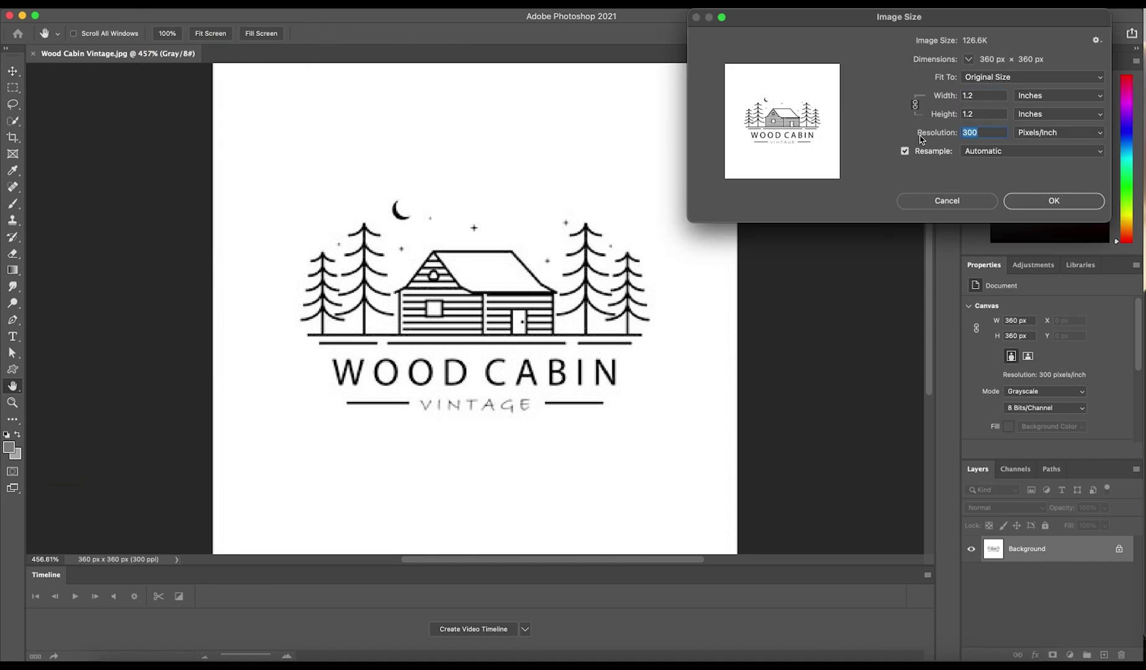
pyautogui.write('1000')
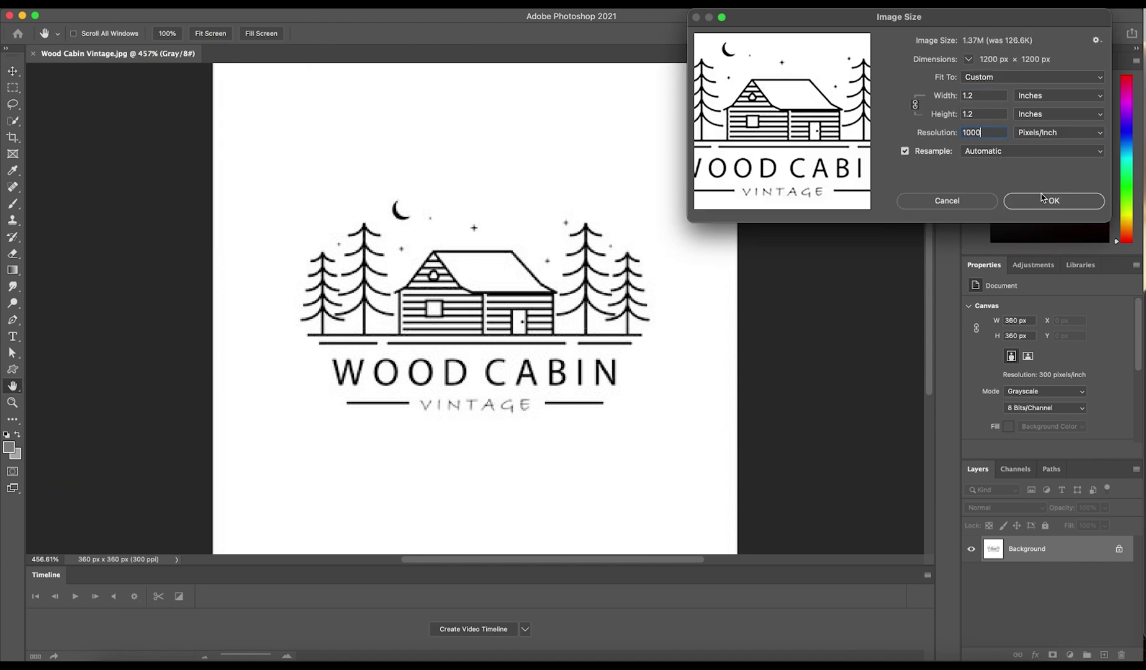
pyautogui.click(1043, 202)
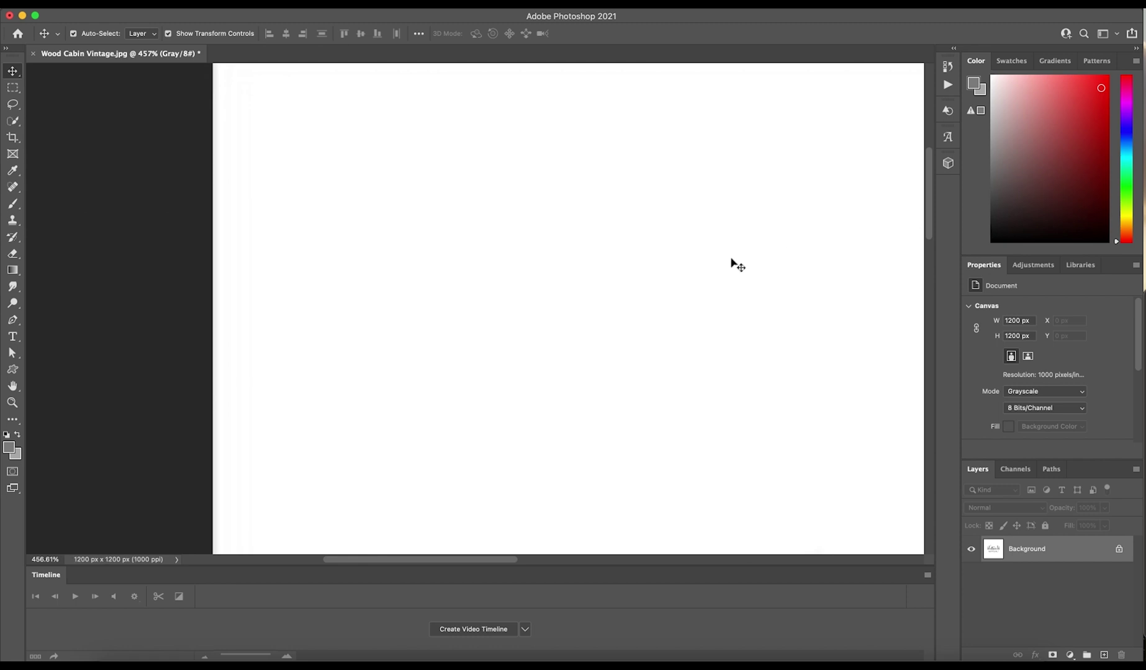
# Quick Export the upscaled logo as a PNG and begin adding a suffix to its name
pyautogui.keyDown('alt'); pyautogui.scroll(-10, 731, 261); pyautogui.keyUp('alt')
pyautogui.scroll(-2, 525, 264)
pyautogui.hscroll(6, 525, 263)
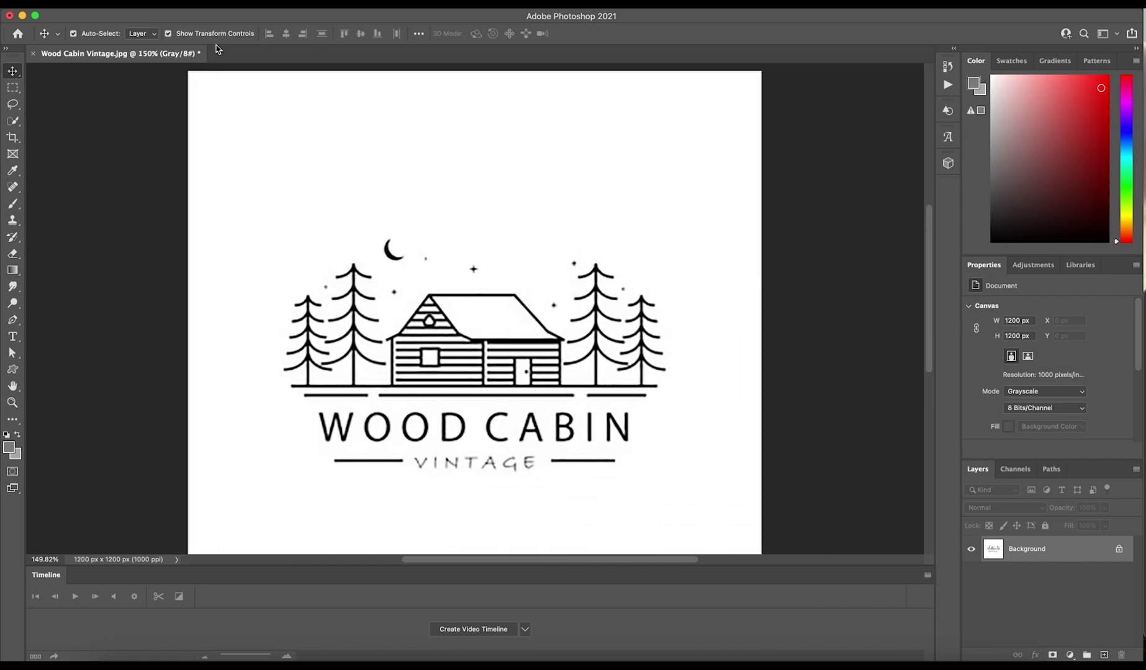
pyautogui.click(103, 2)
pyautogui.moveTo(194, 181)
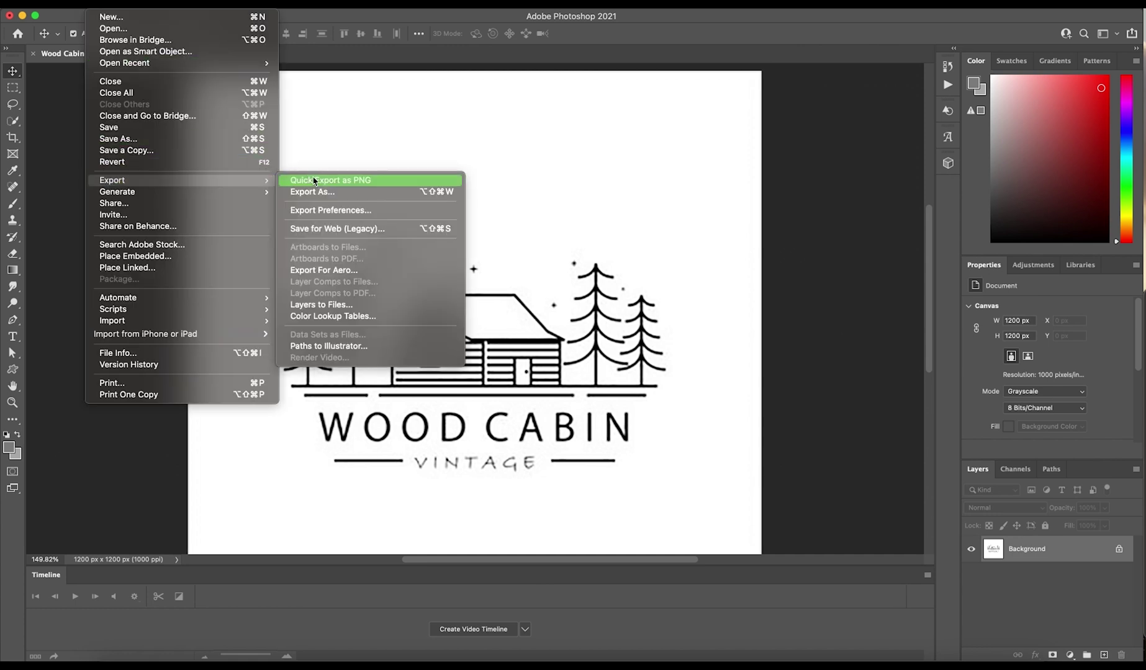
pyautogui.click(314, 180)
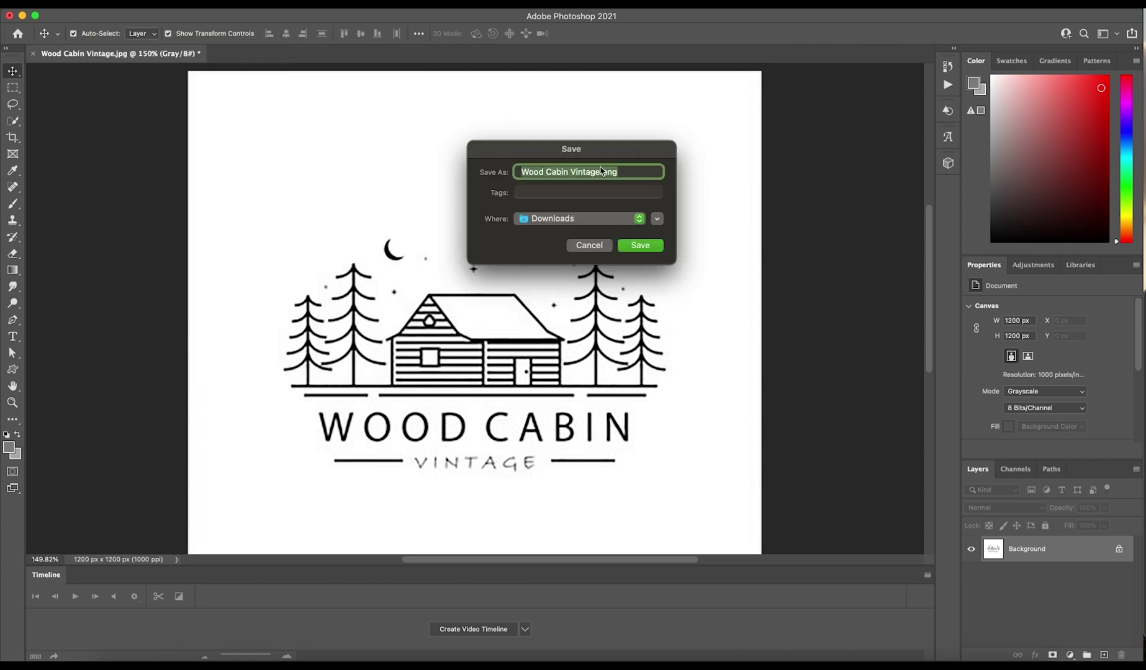
pyautogui.press('Right')
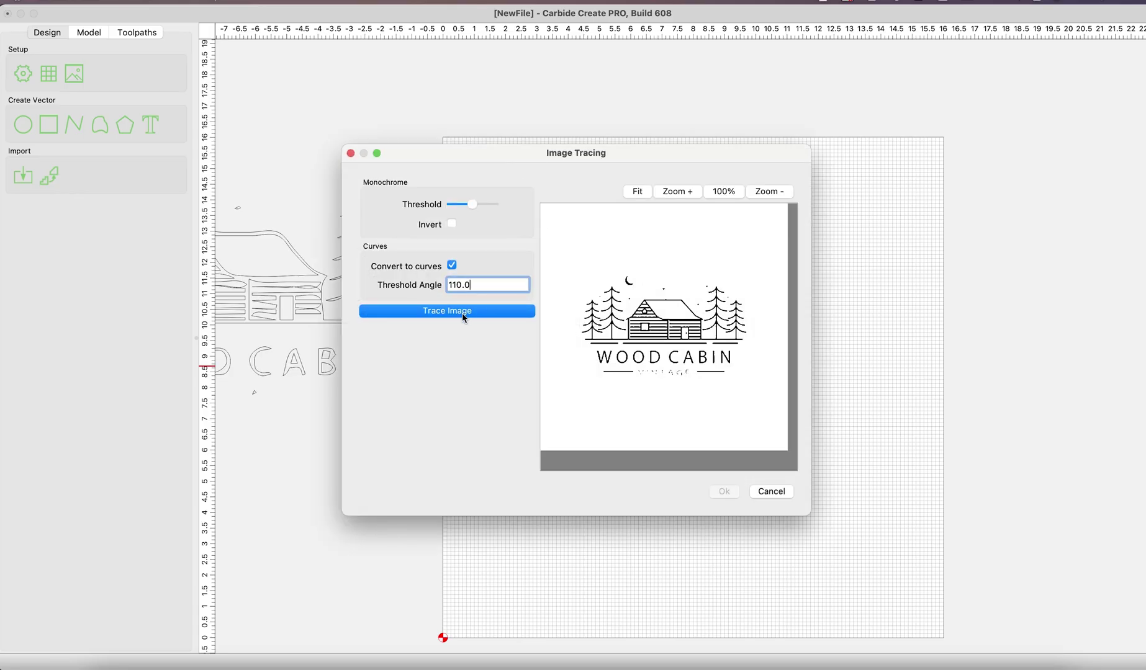
# Trace the upscaled PNG logo, position its vectors in the lower stock, and trace the next image
pyautogui.click(460, 312)
pyautogui.click(734, 491)
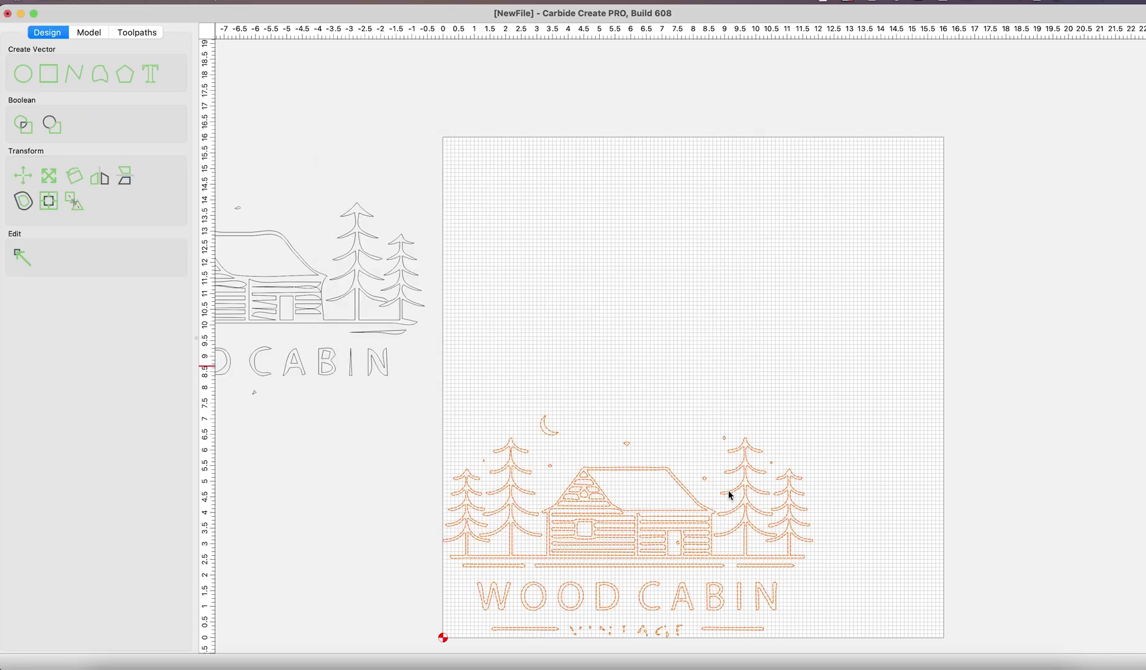
pyautogui.moveTo(660, 537)
pyautogui.mouseDown()
pyautogui.moveTo(668, 398)
pyautogui.moveTo(682, 390)
pyautogui.mouseUp()
pyautogui.scroll(6, 624, 422)
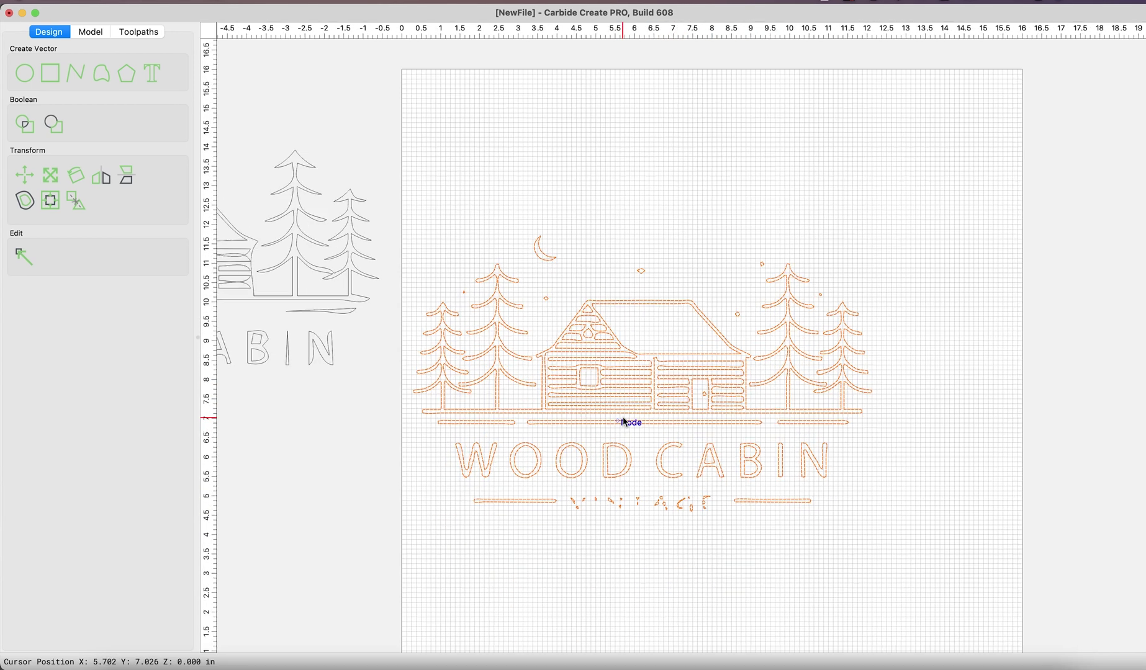
pyautogui.scroll(2, 624, 422)
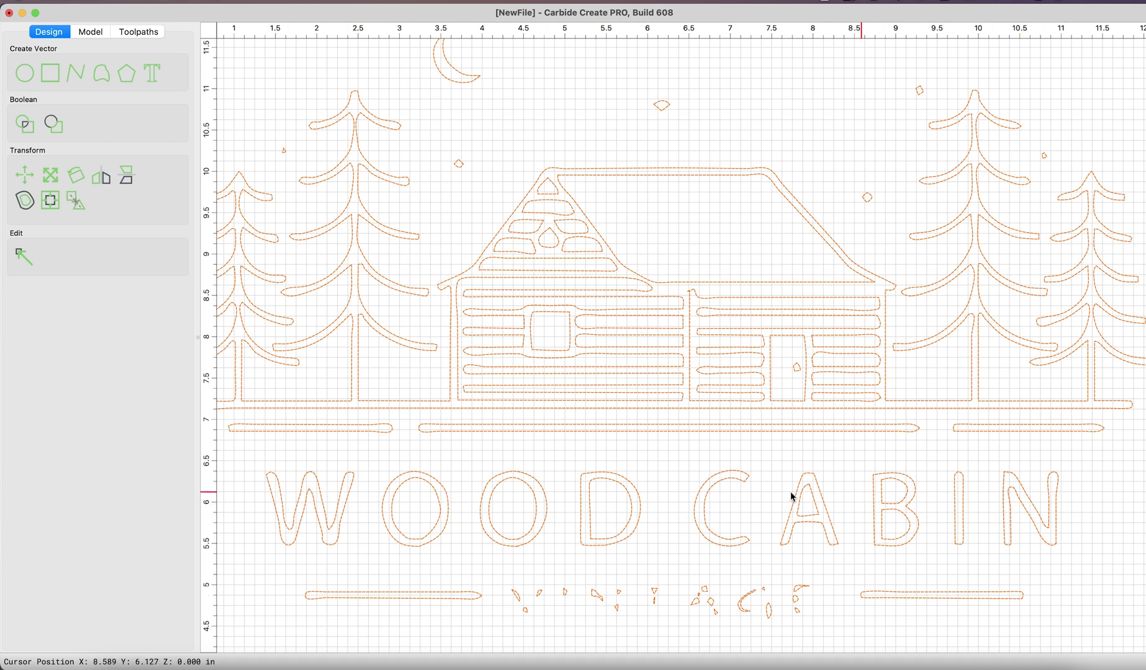
pyautogui.scroll(-5, 641, 279)
pyautogui.moveTo(643, 293); pyautogui.dragTo(663, 417)
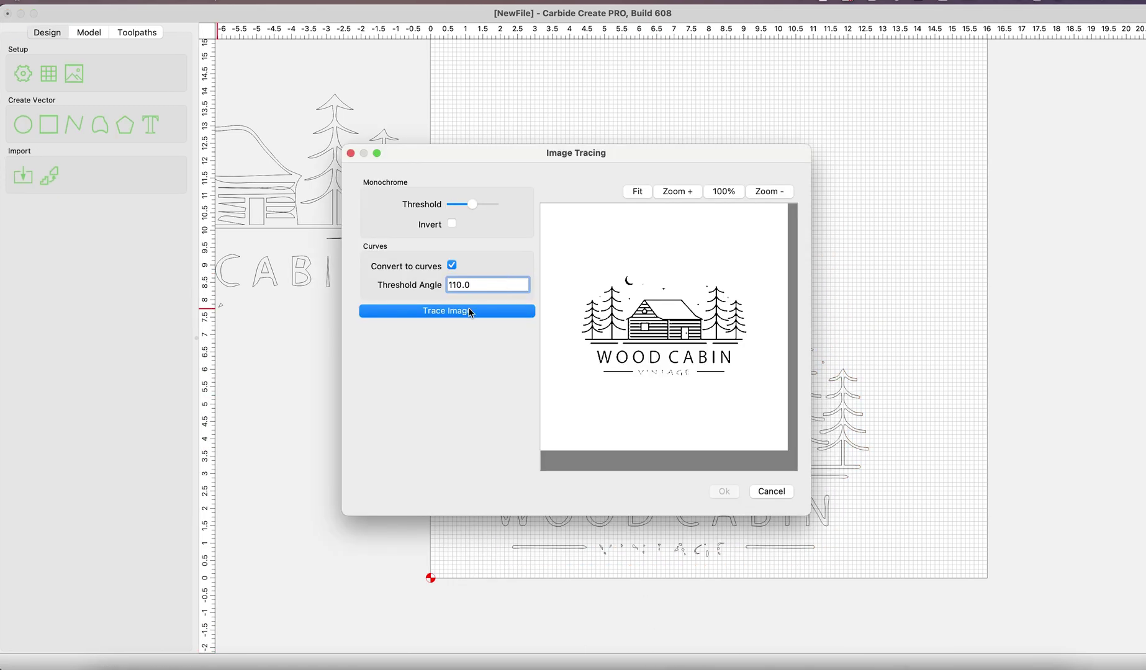
pyautogui.click(470, 311)
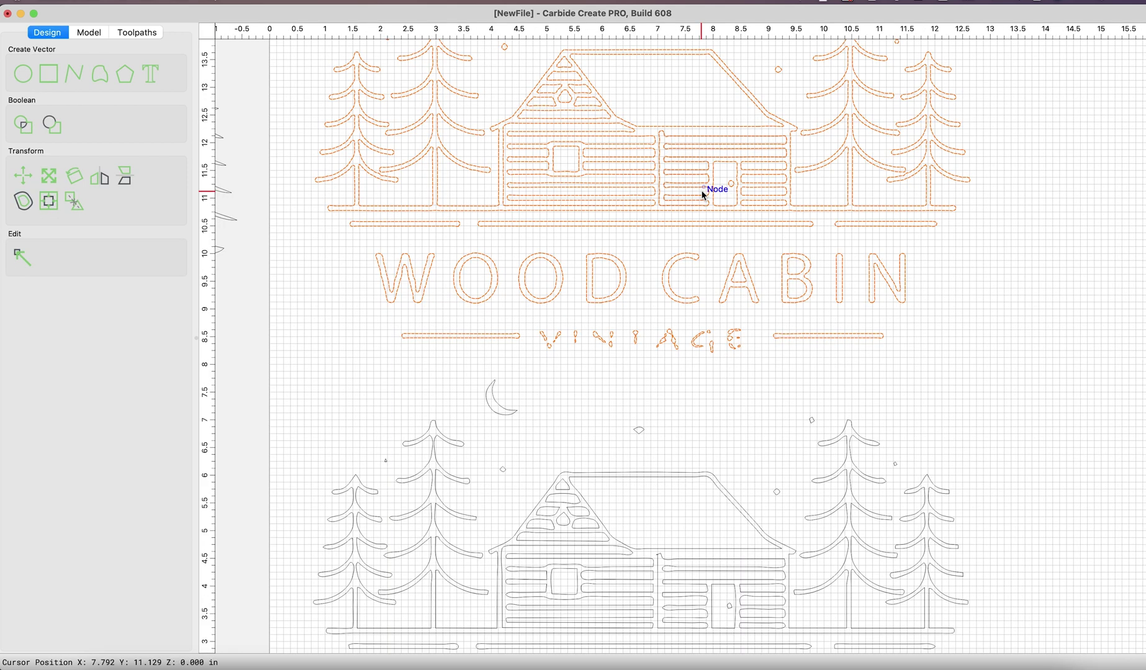
# Deselect the new trace and zoom into the lettering, then back out to compare both traces
pyautogui.scroll(1, 704, 195)
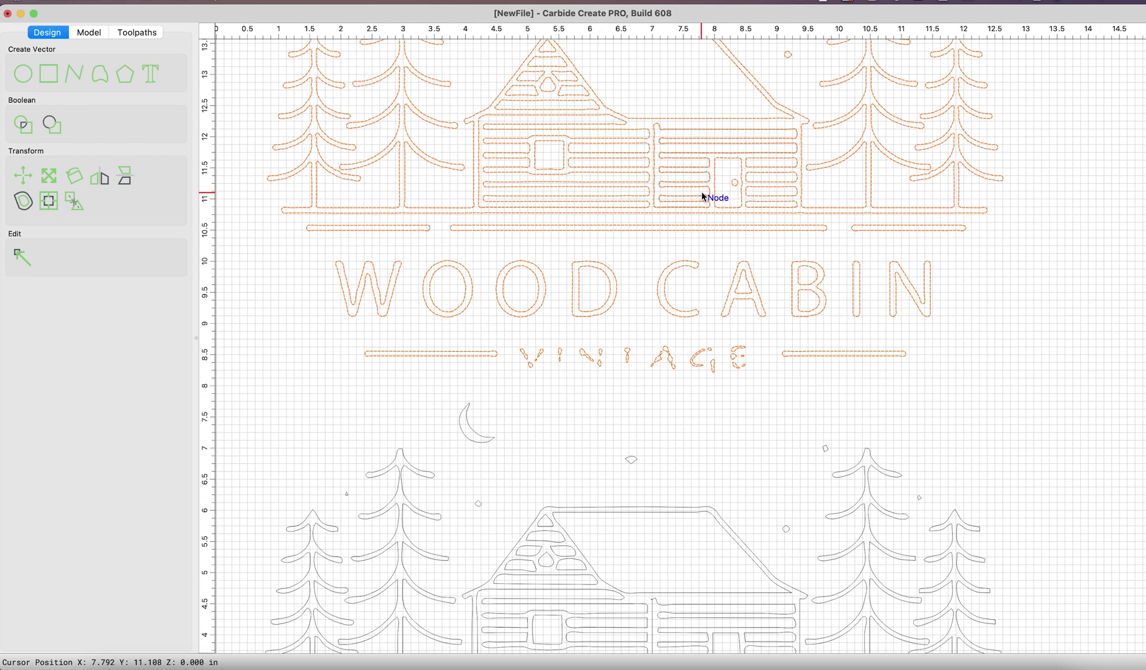
pyautogui.click(469, 75)
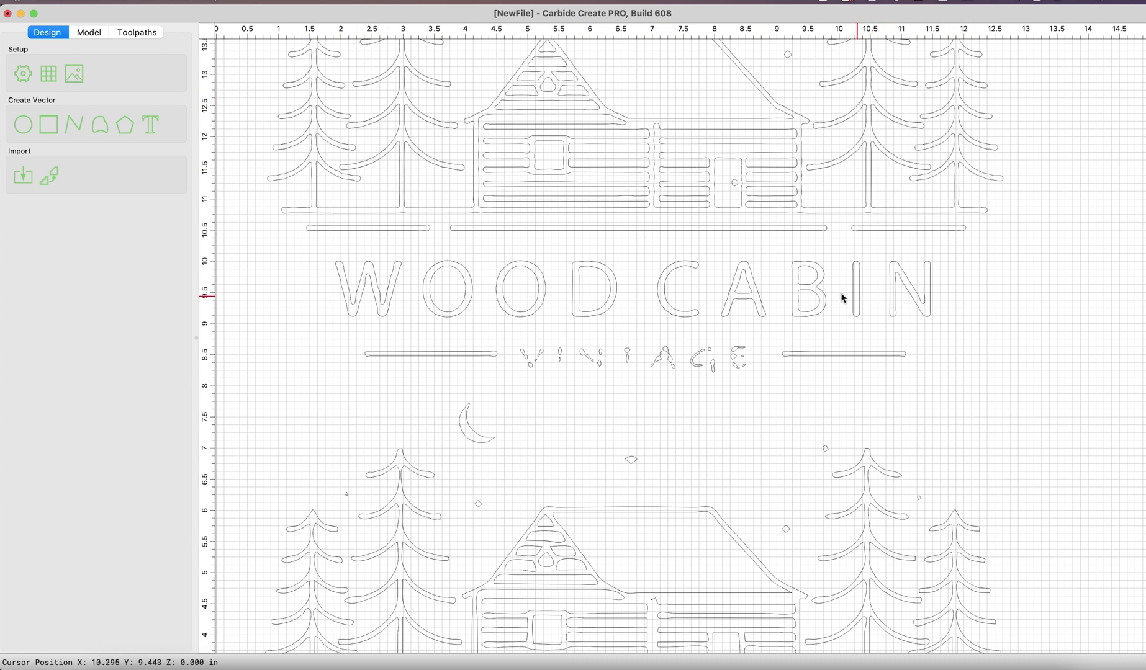
pyautogui.scroll(2, 333, 285)
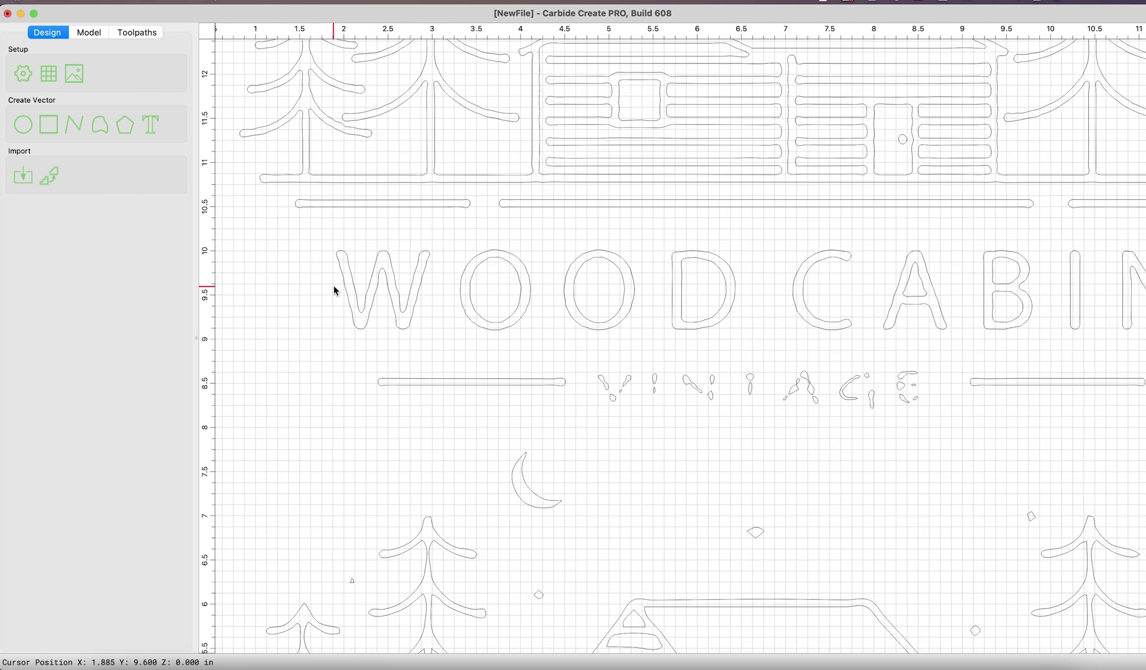
pyautogui.scroll(3, 333, 288)
pyautogui.scroll(-3, 333, 288)
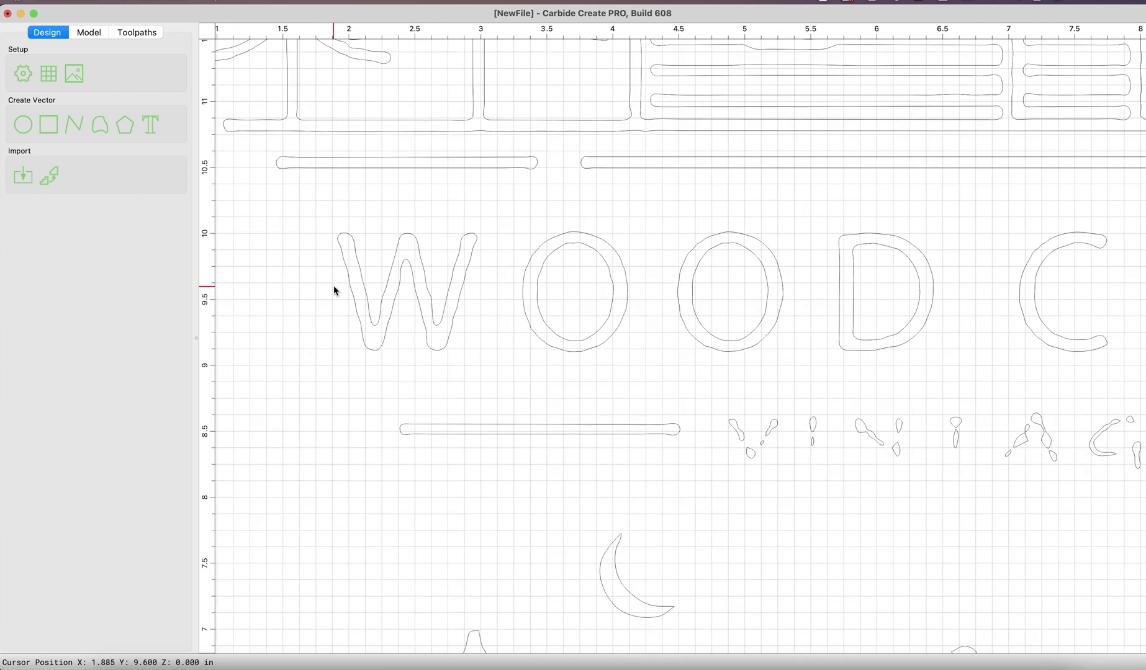
pyautogui.scroll(-10, 333, 286)
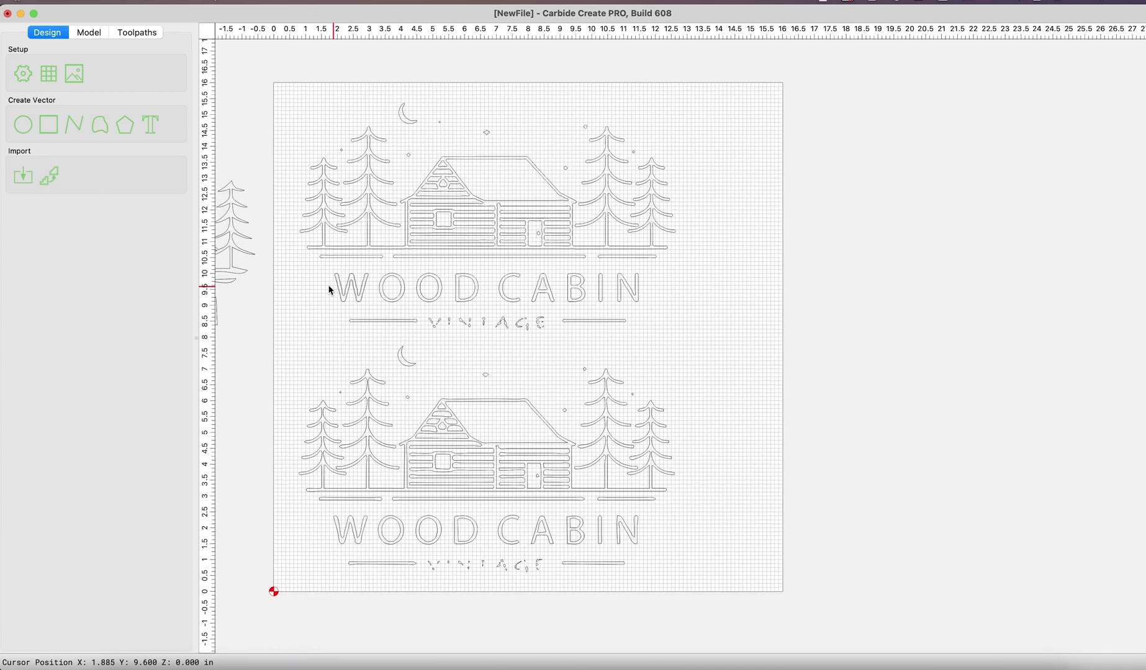
# Swap the top logo's traced WOOD CABIN letters for 1.5 in text centred under the cabin
pyautogui.moveTo(317, 271); pyautogui.dragTo(488, 289, button='middle')
pyautogui.click(758, 299)
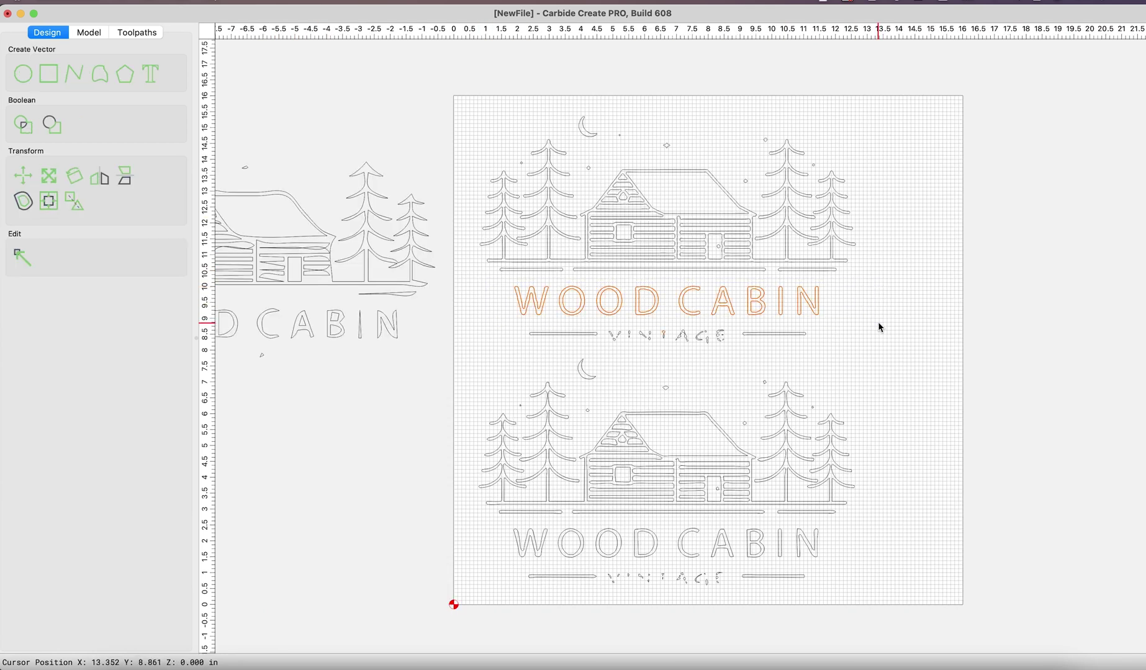
pyautogui.press('Delete')
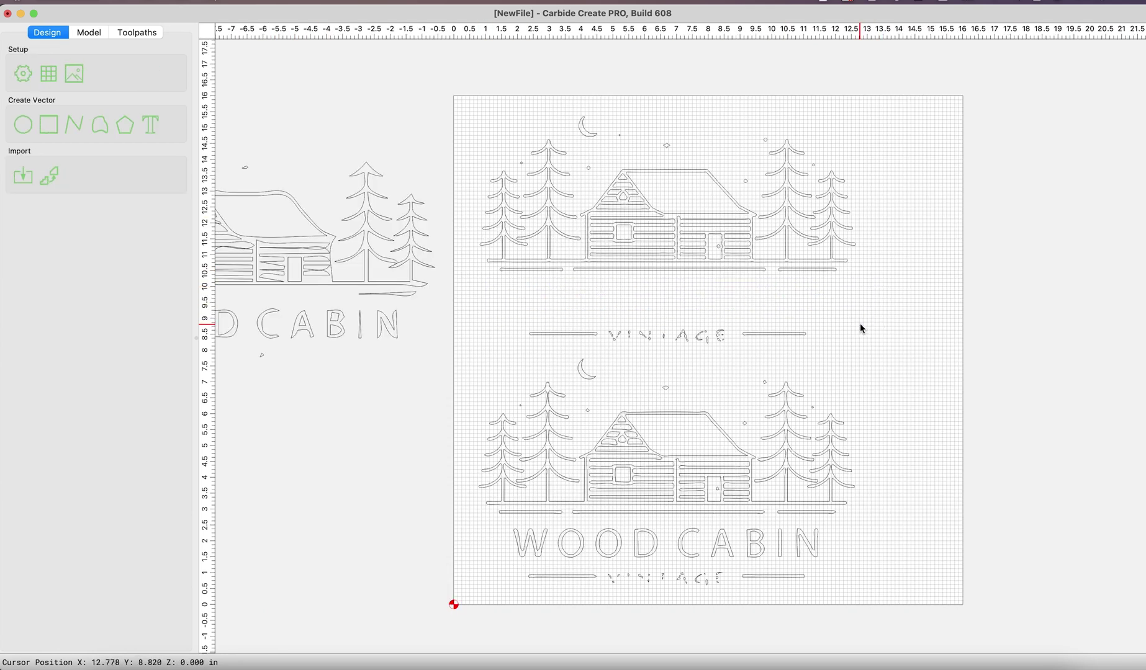
pyautogui.click(152, 126)
pyautogui.click(669, 309)
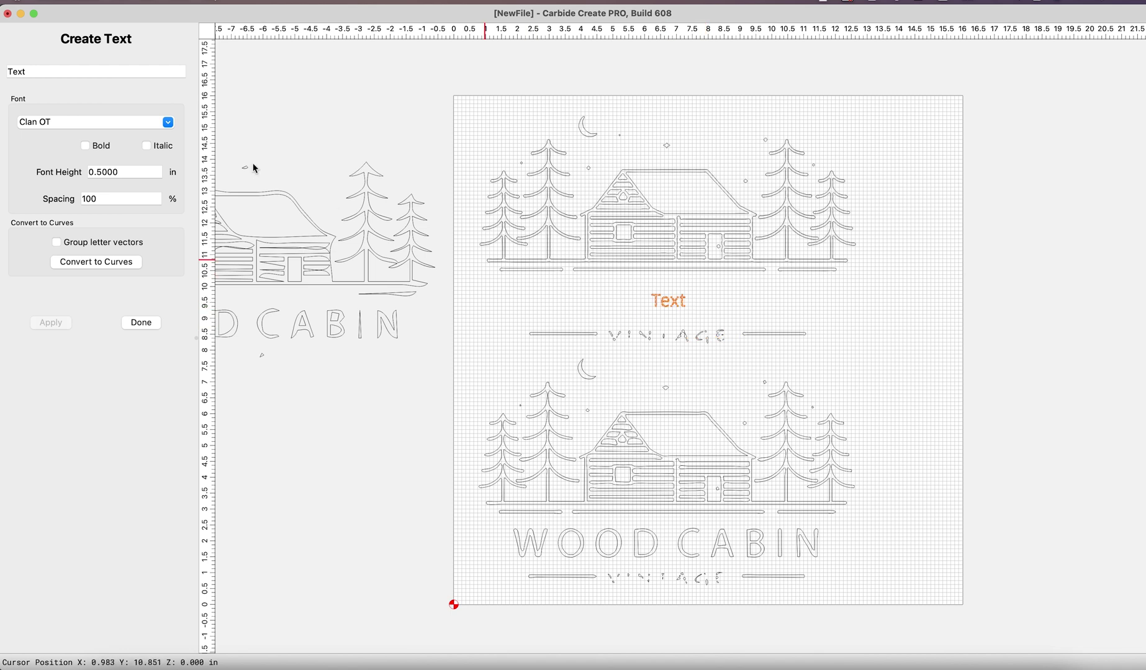
pyautogui.doubleClick(53, 70)
pyautogui.press('BackSpace')
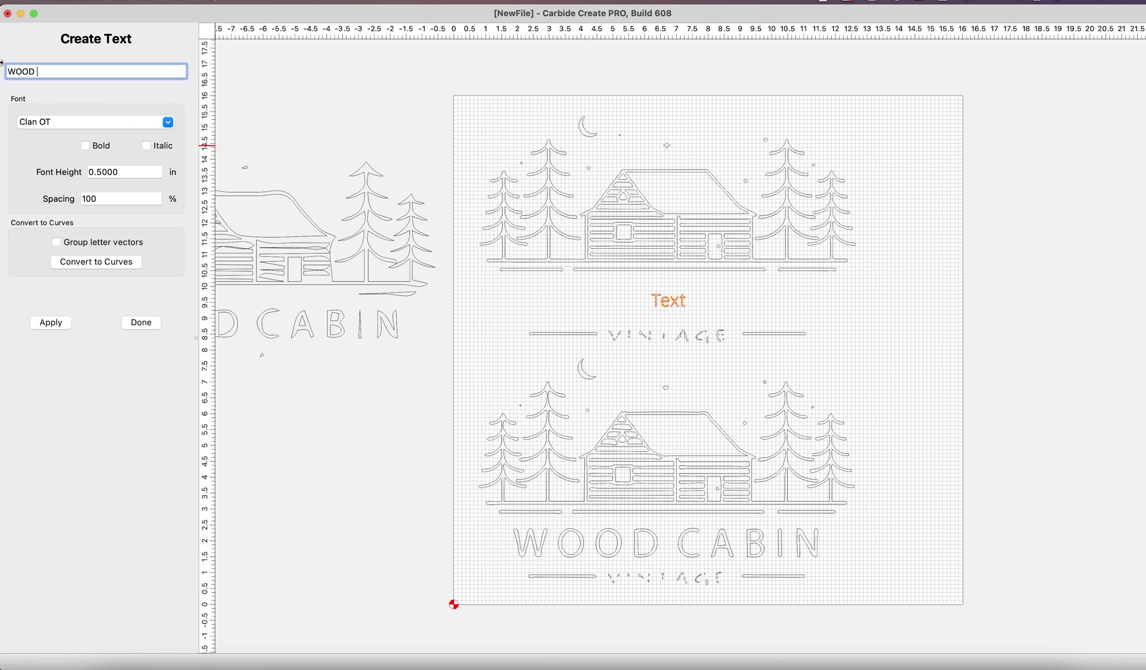
pyautogui.press('Tab')
pyautogui.write('1.5')
pyautogui.press('Return')
pyautogui.moveTo(803, 299); pyautogui.dragTo(652, 309)
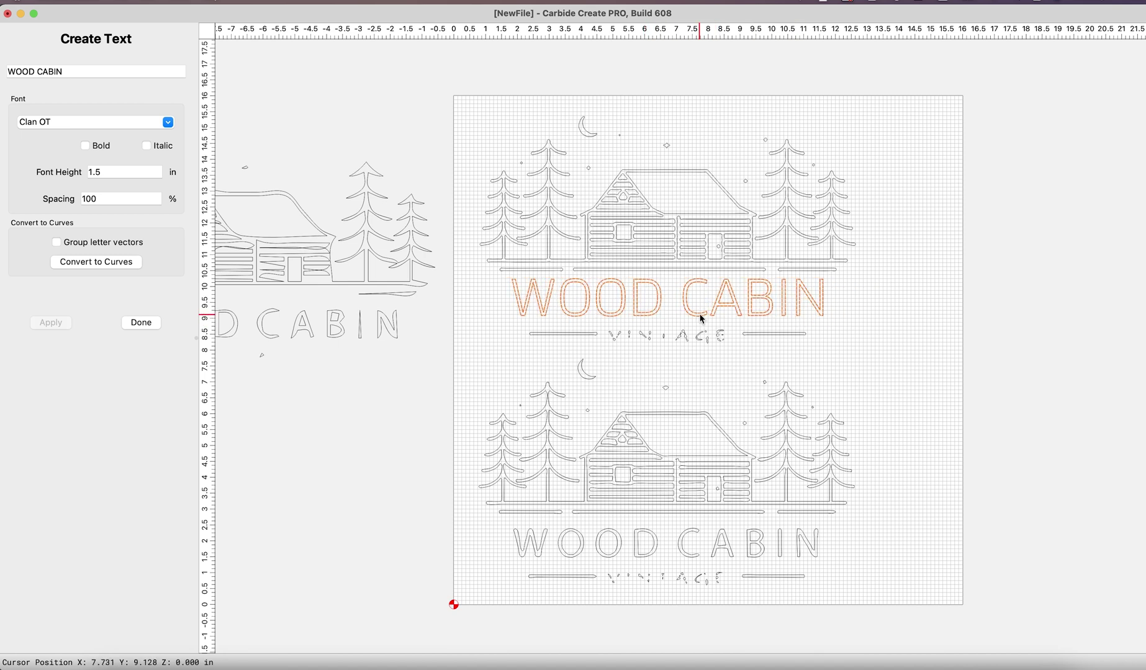
pyautogui.press('Escape')
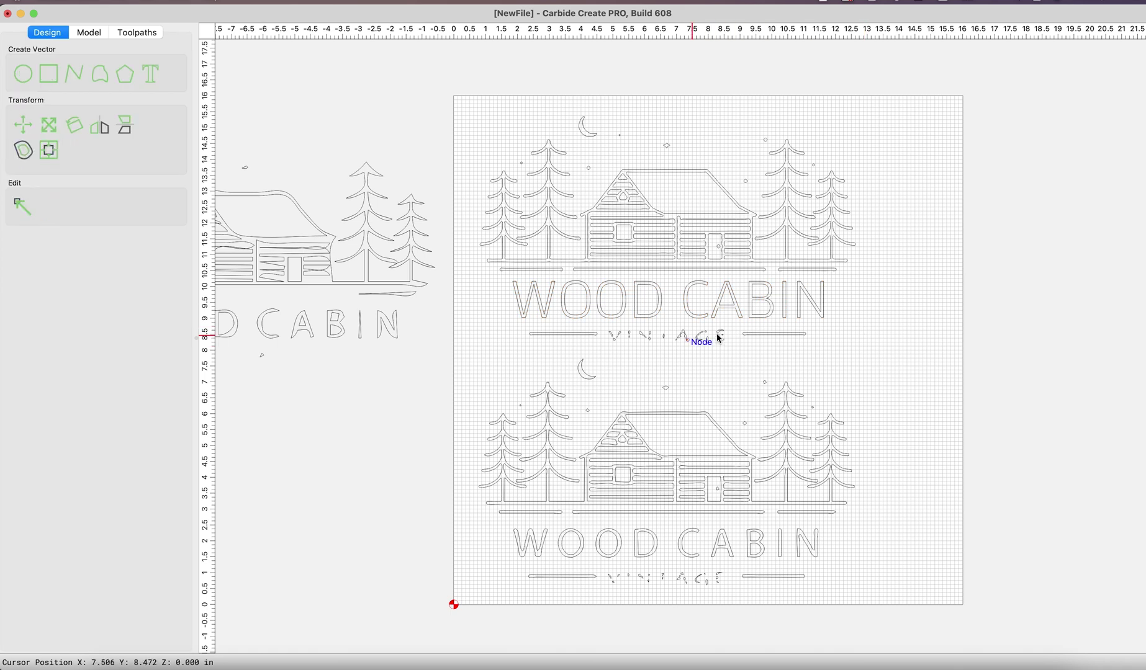
# Swap the broken VINTAGE vectors for 0.5 in 'Vintage' text centred under WOOD CABIN
pyautogui.moveTo(730, 327); pyautogui.dragTo(606, 347)
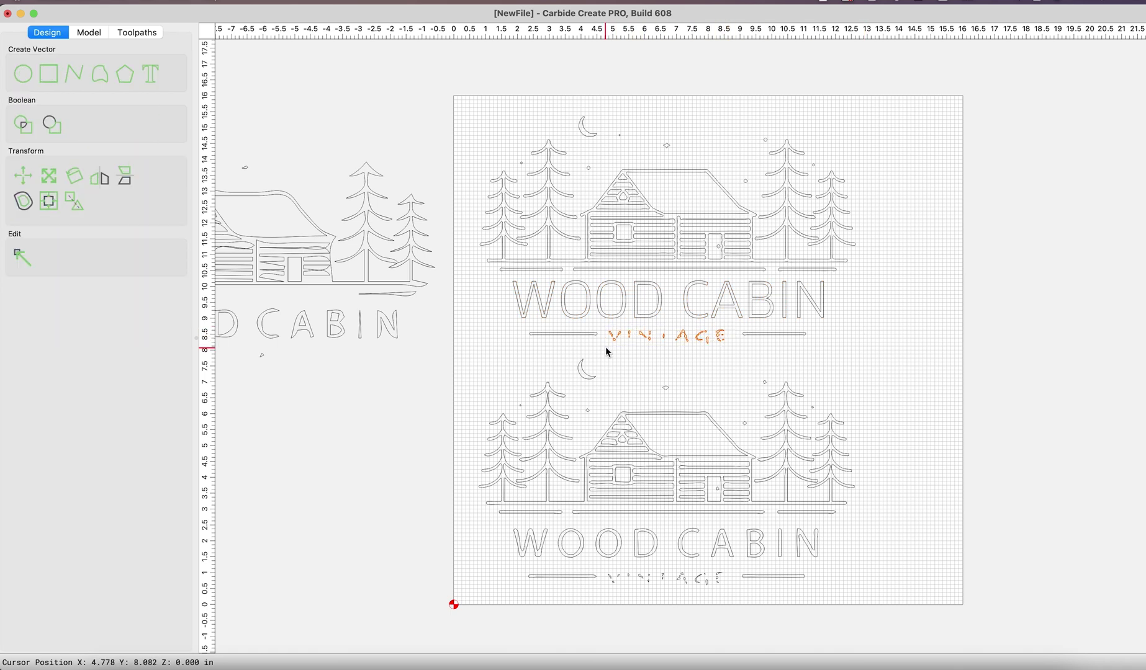
pyautogui.press('Delete')
pyautogui.click(151, 125)
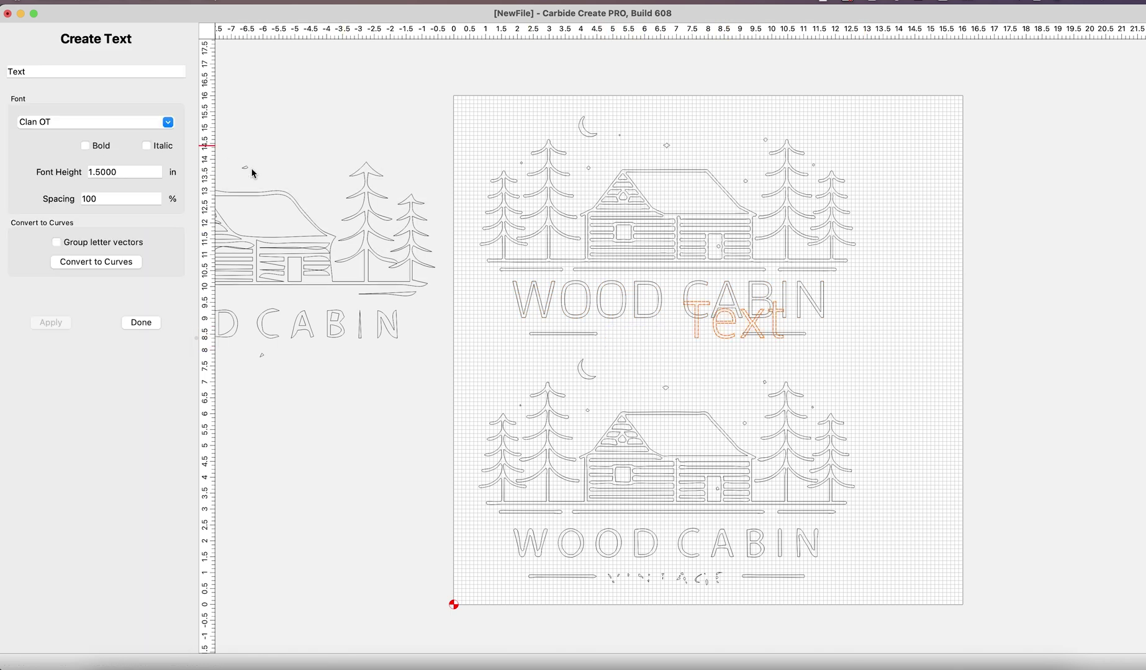
pyautogui.moveTo(716, 327); pyautogui.dragTo(647, 345)
pyautogui.write('.5')
pyautogui.write('Vintage')
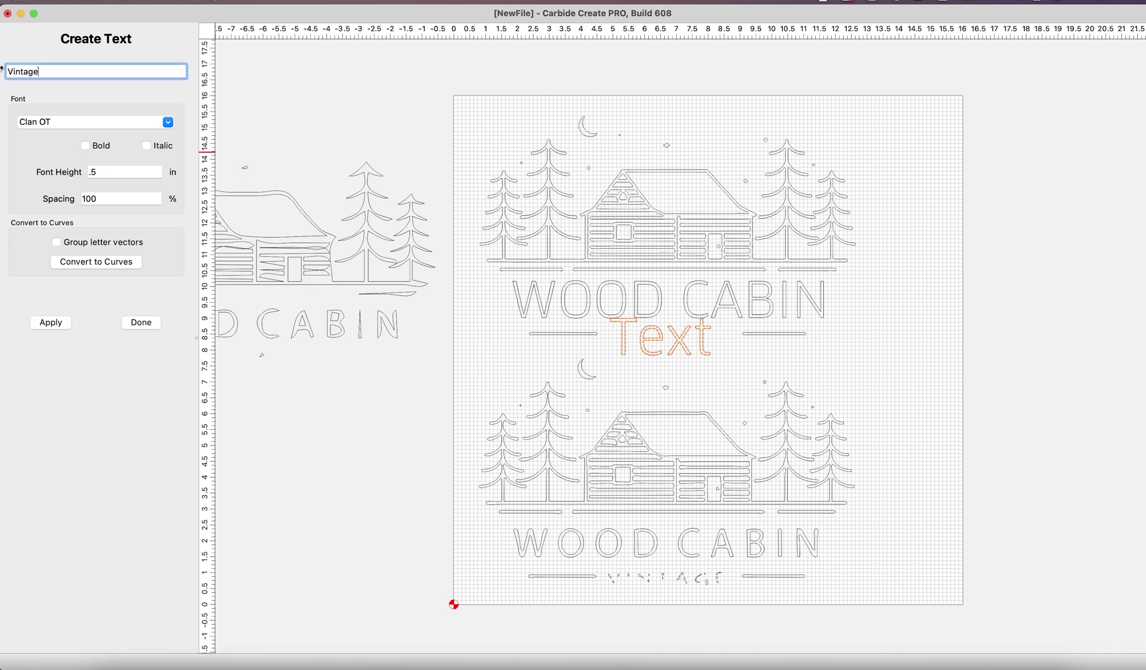
pyautogui.click(66, 322)
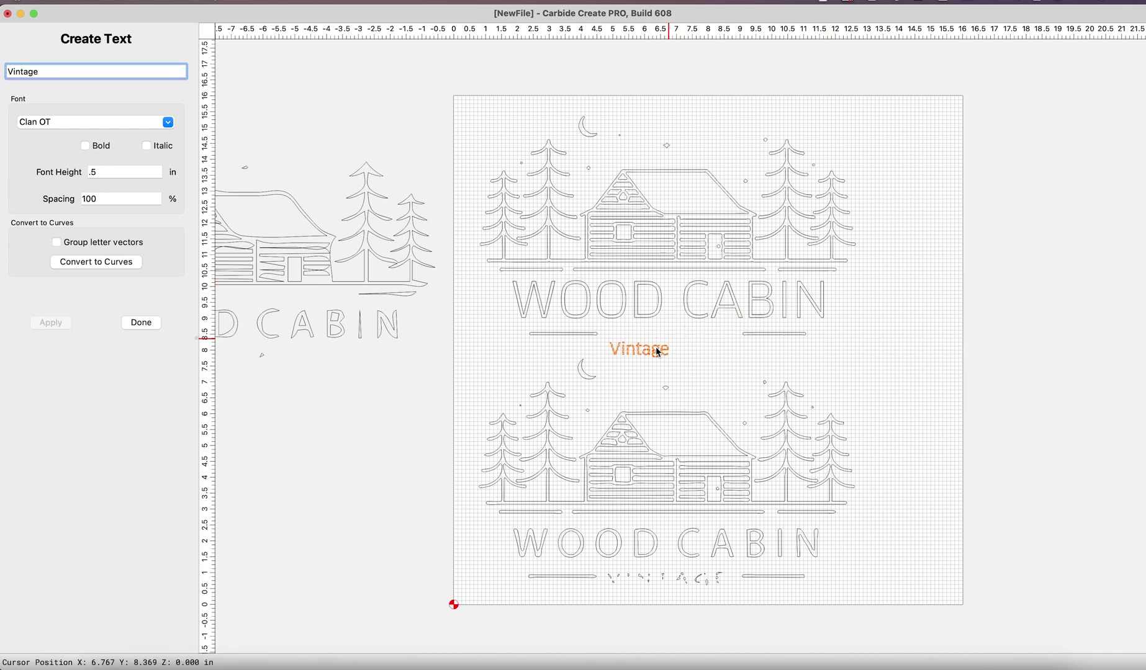
pyautogui.moveTo(657, 351); pyautogui.dragTo(689, 340)
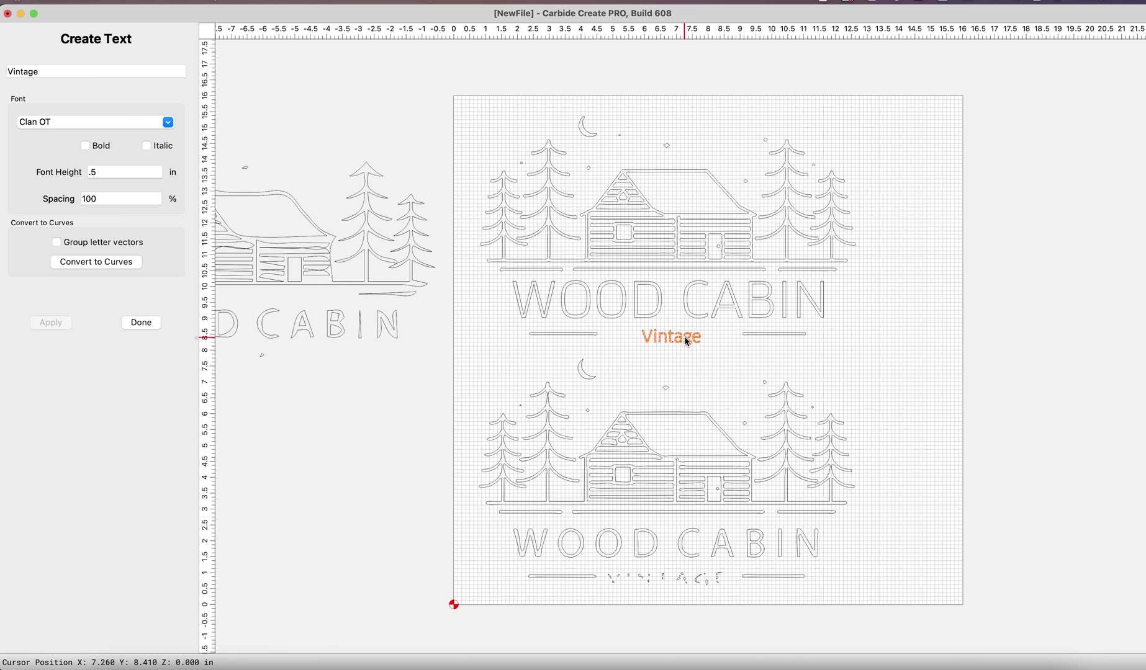
pyautogui.click(652, 274)
pyautogui.scroll(4, 652, 274)
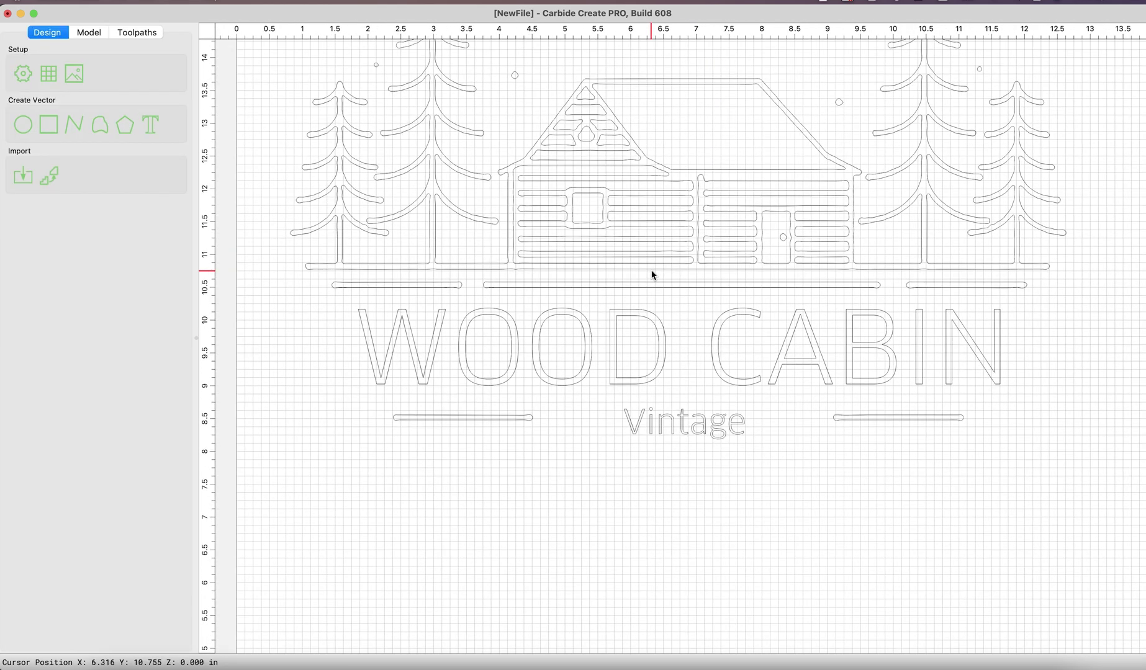
pyautogui.scroll(3, 652, 274)
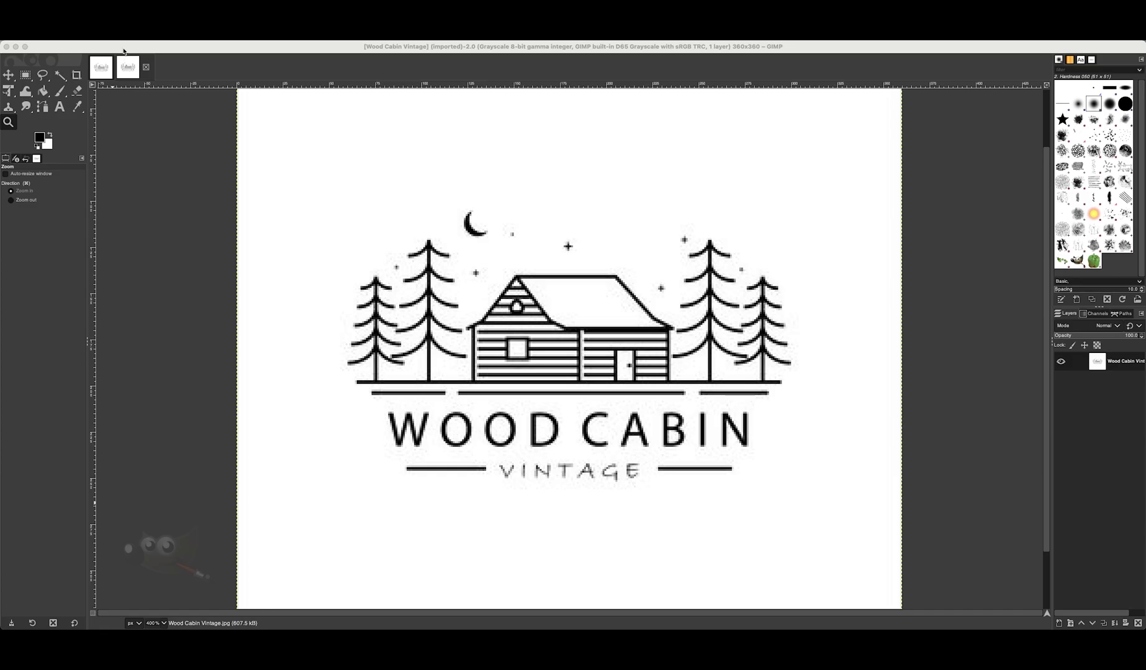
# Scale the logo image to 5000 × 5000 px and view it at 25% zoom
pyautogui.click(167, 34)
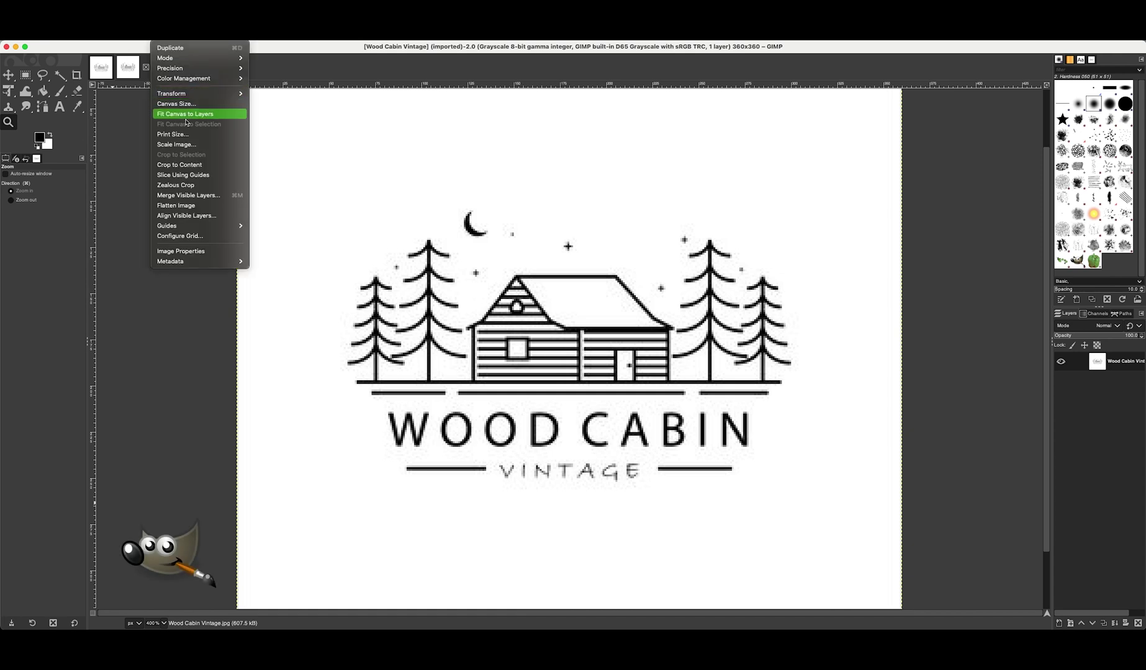
pyautogui.click(188, 146)
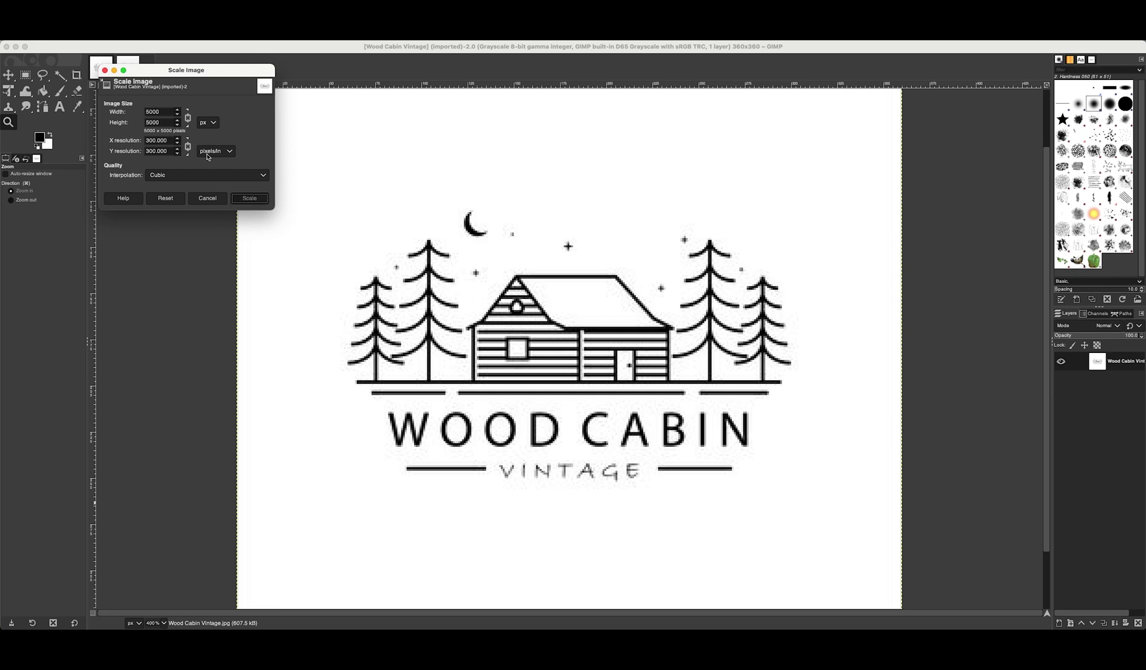
pyautogui.press('Return')
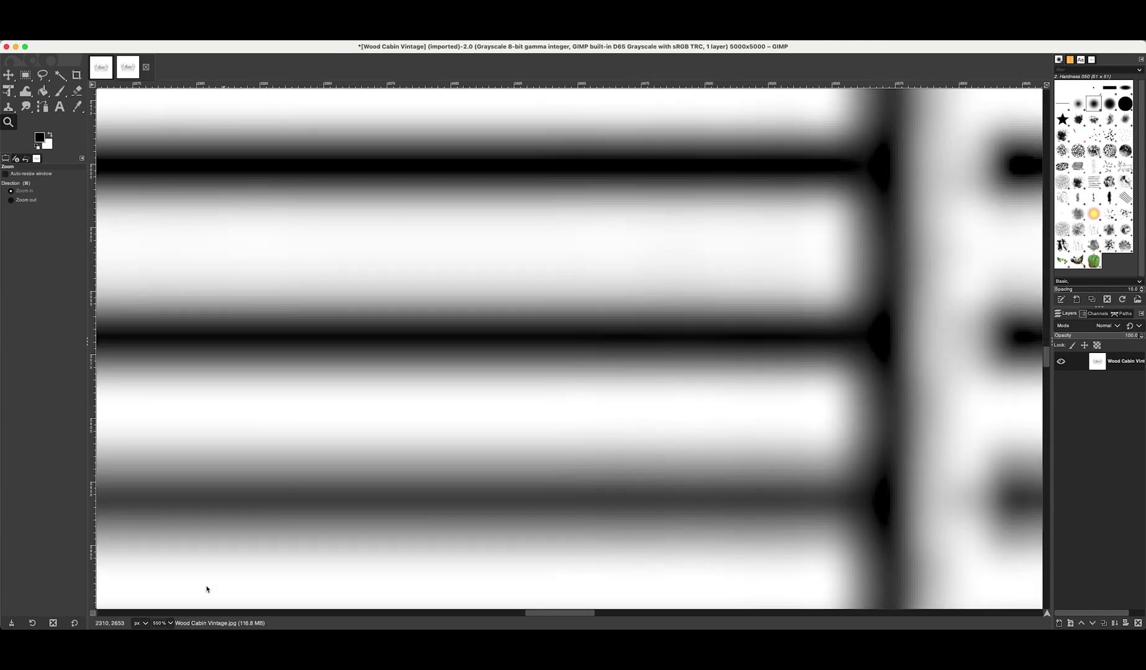
pyautogui.click(170, 623)
pyautogui.click(163, 604)
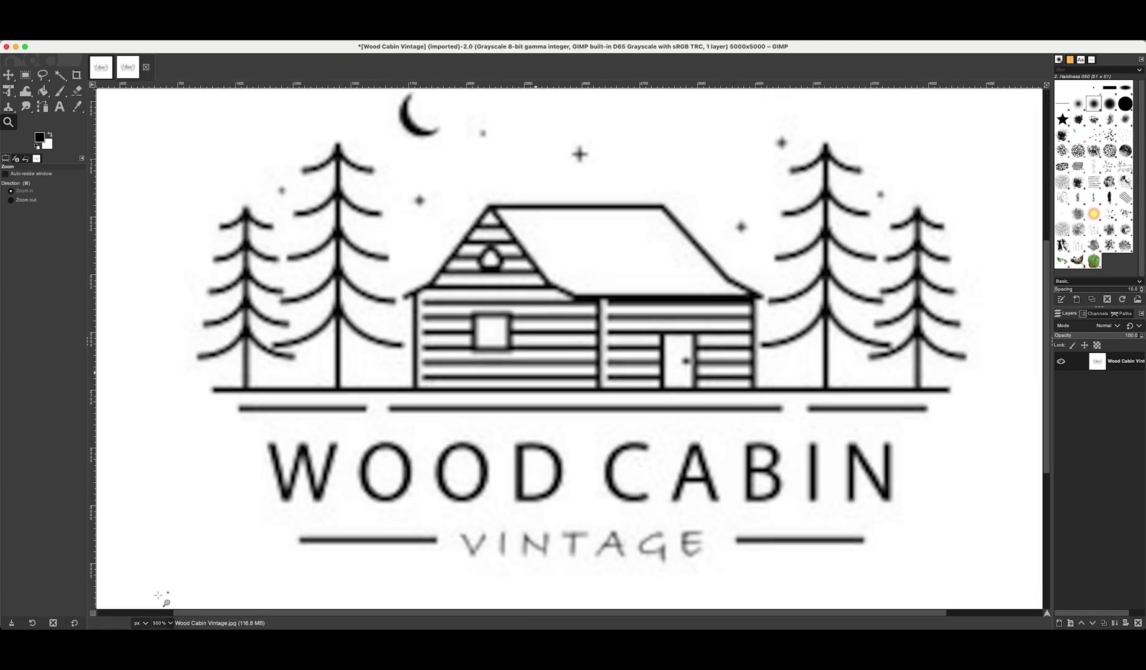
pyautogui.click(72, 32)
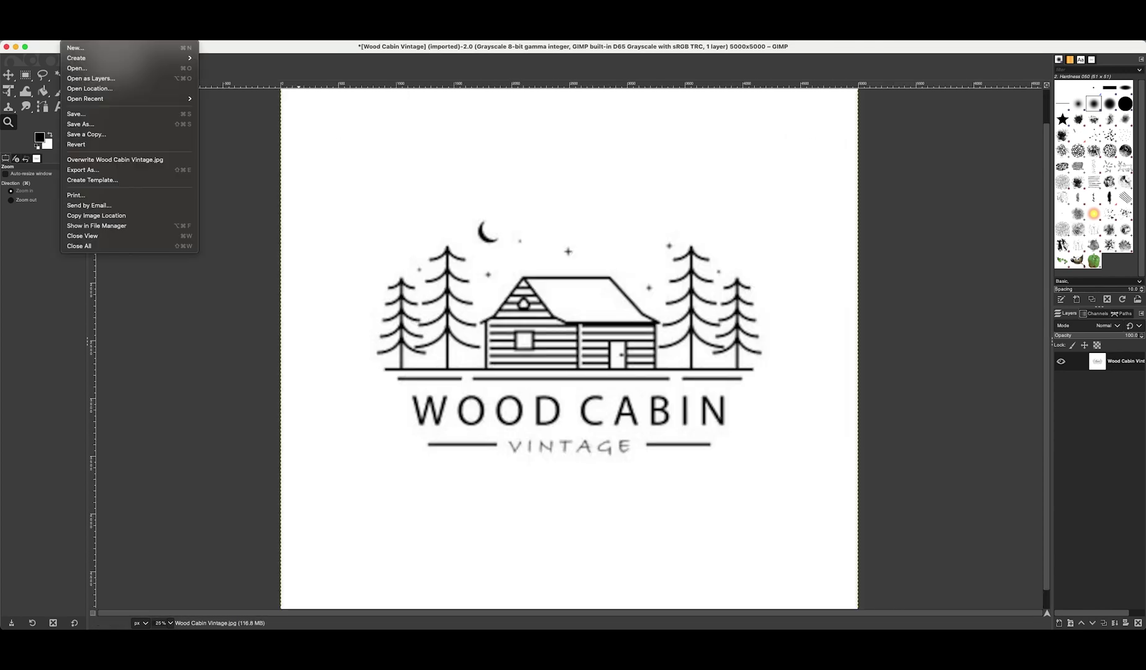
# Export the image as 'Wood Cabin Vintage - GIMP 10000.jpg' in Downloads
pyautogui.click(147, 169)
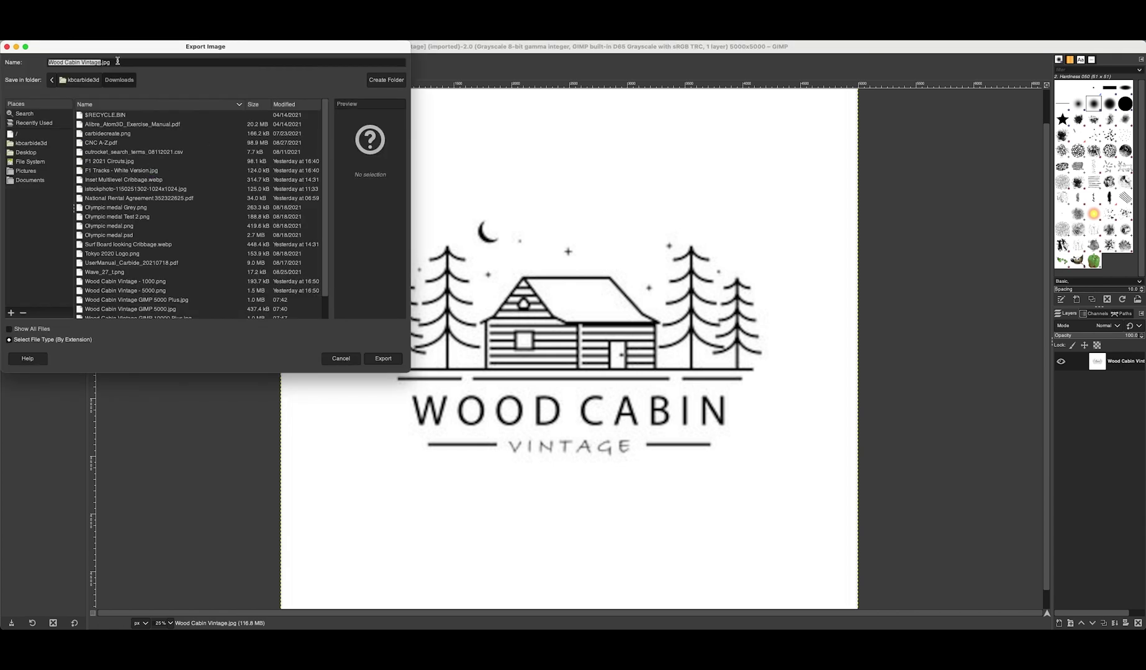
pyautogui.click(99, 62)
pyautogui.write('- GIMP 10000')
pyautogui.click(384, 360)
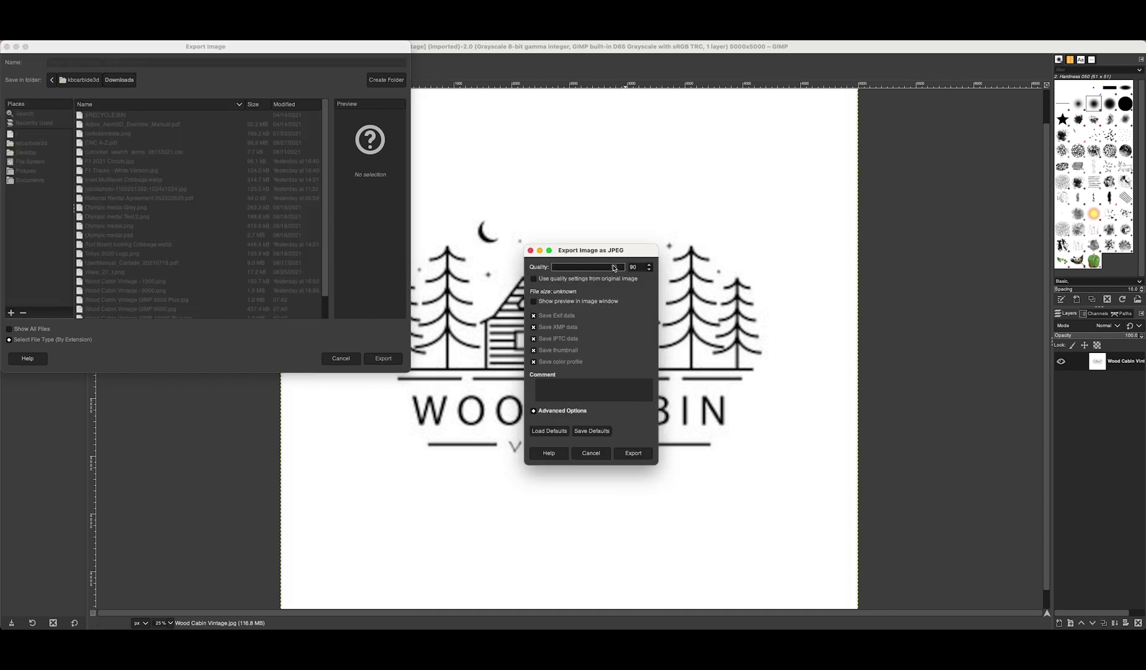
pyautogui.click(633, 453)
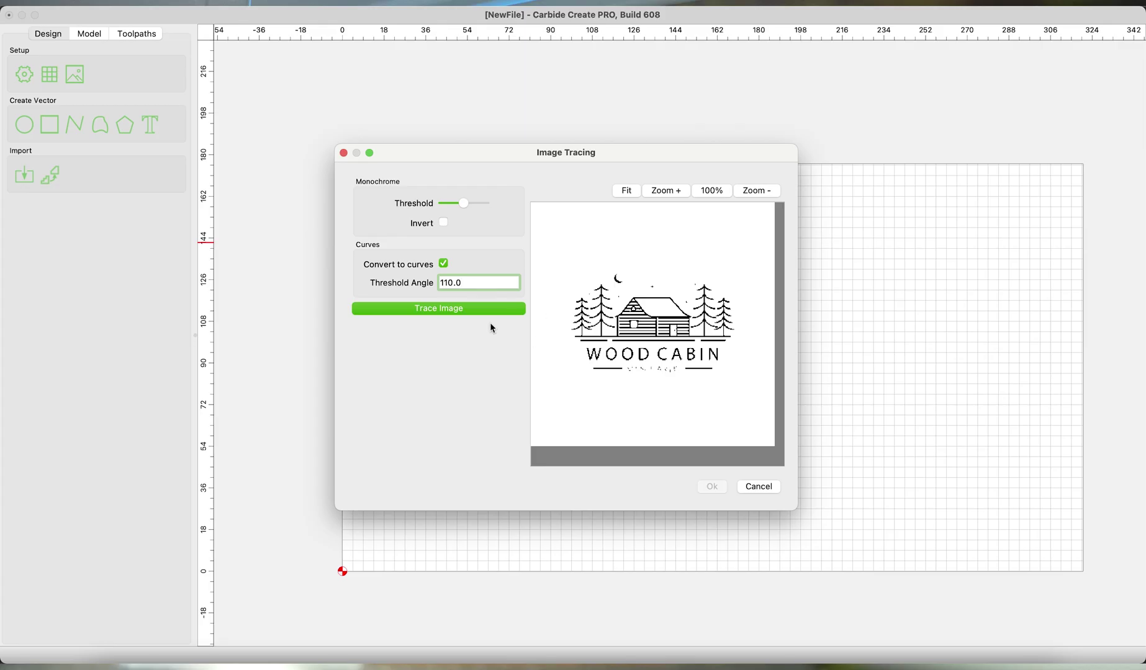
# Trace the GIMP-upscaled logo into vectors and place them on the canvas
pyautogui.click(446, 309)
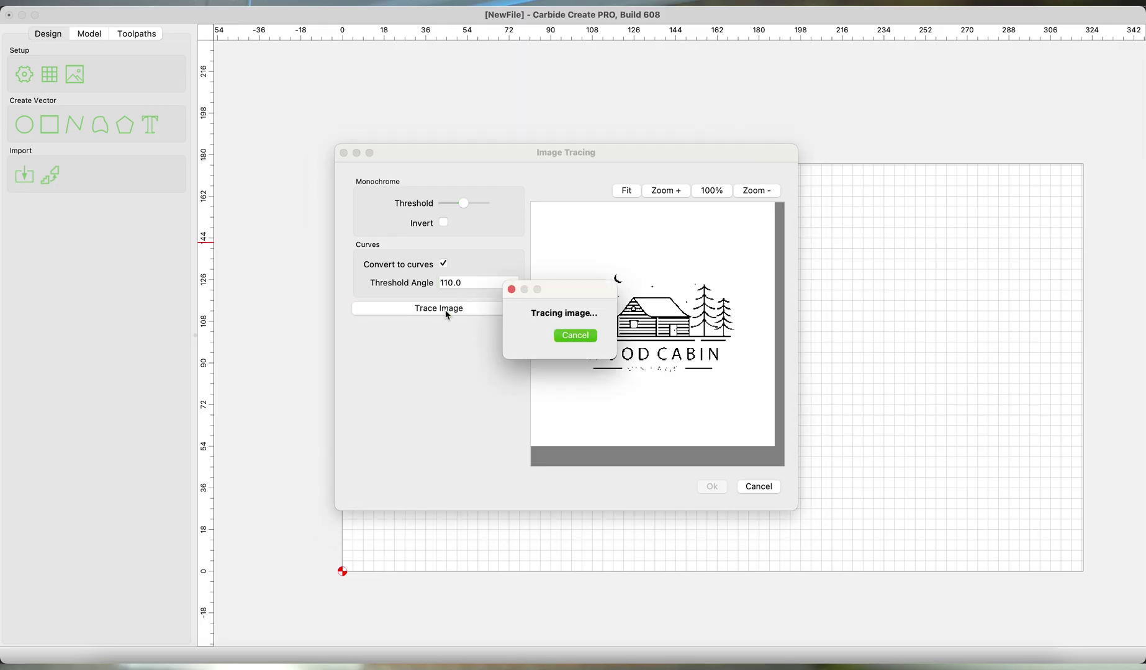
pyautogui.click(712, 487)
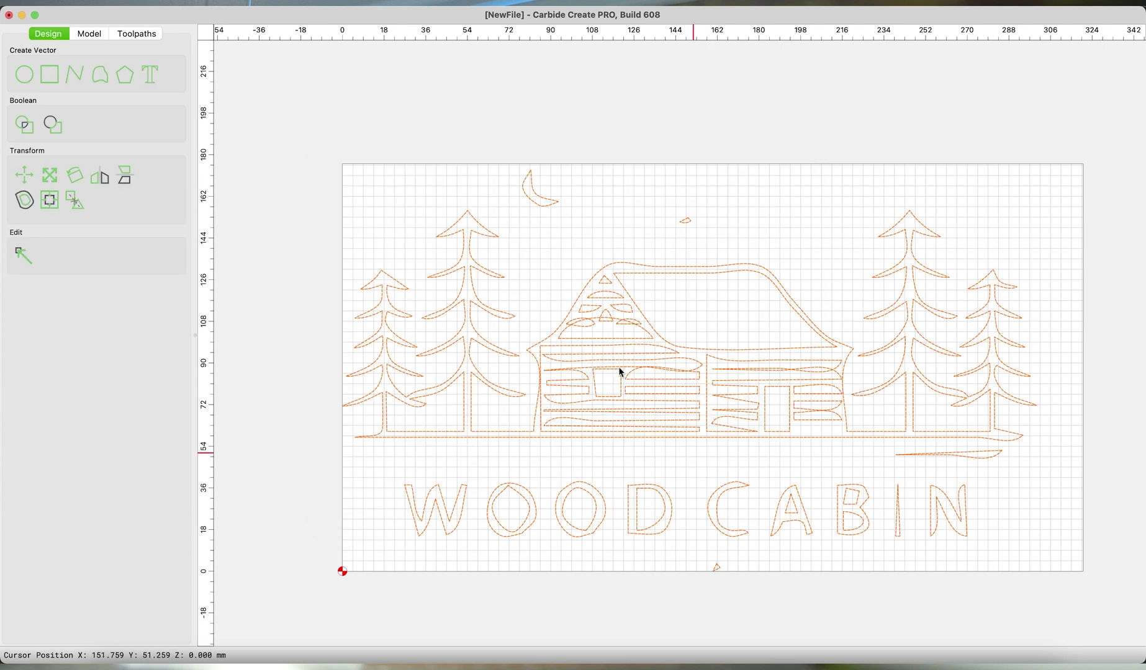
pyautogui.moveTo(1036, 169); pyautogui.dragTo(526, 413)
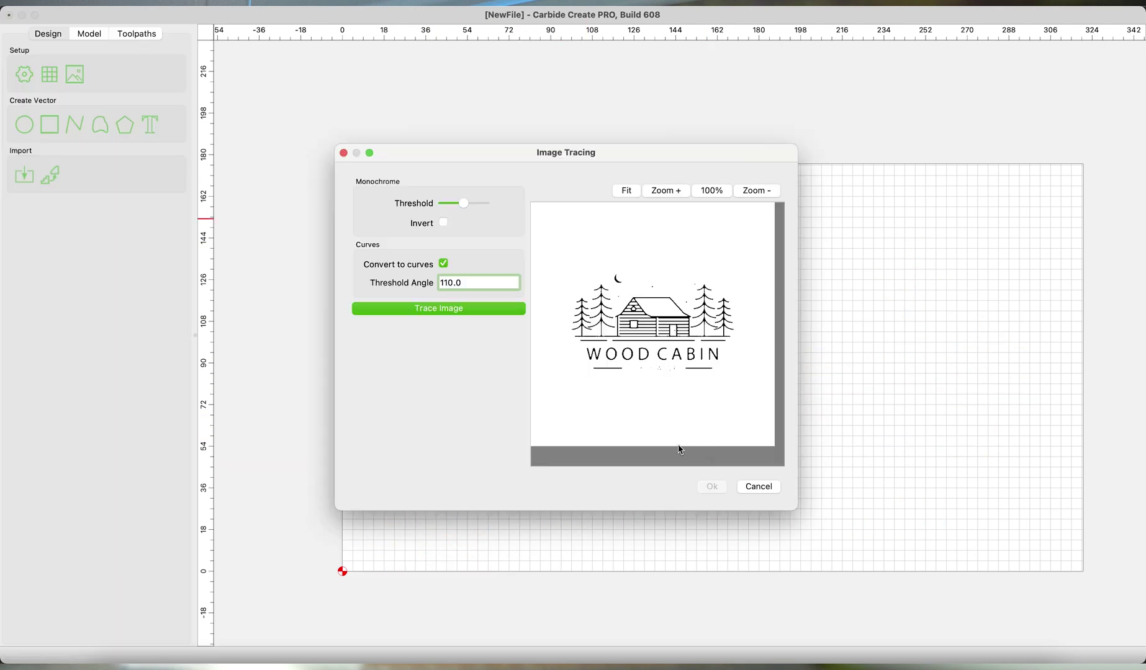
pyautogui.click(443, 310)
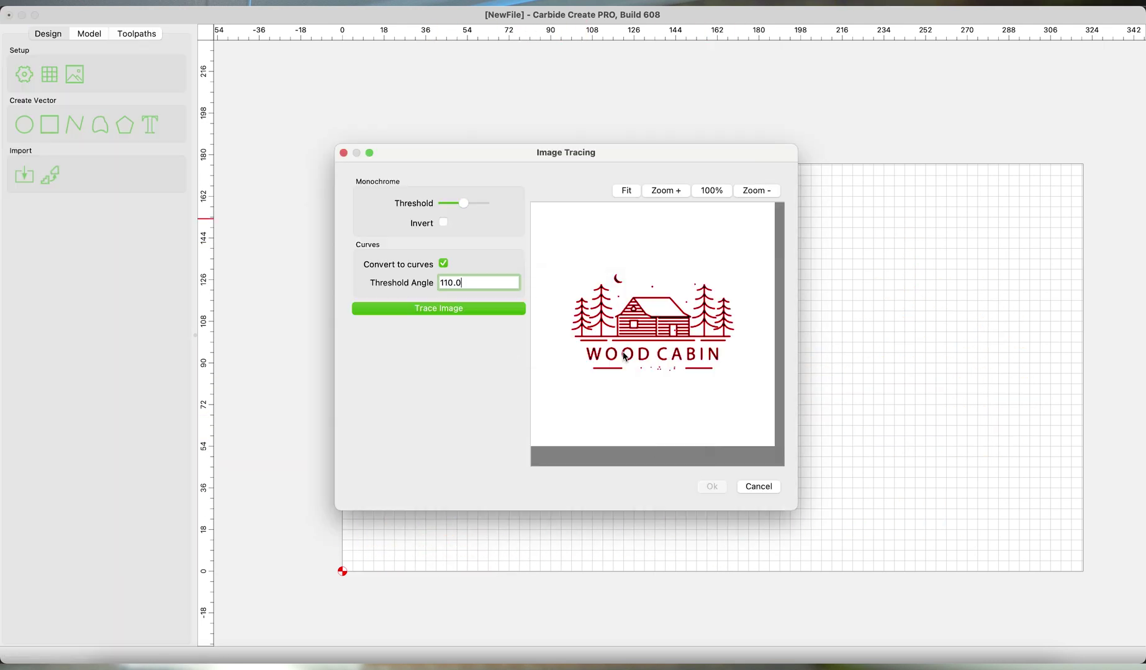
pyautogui.click(716, 486)
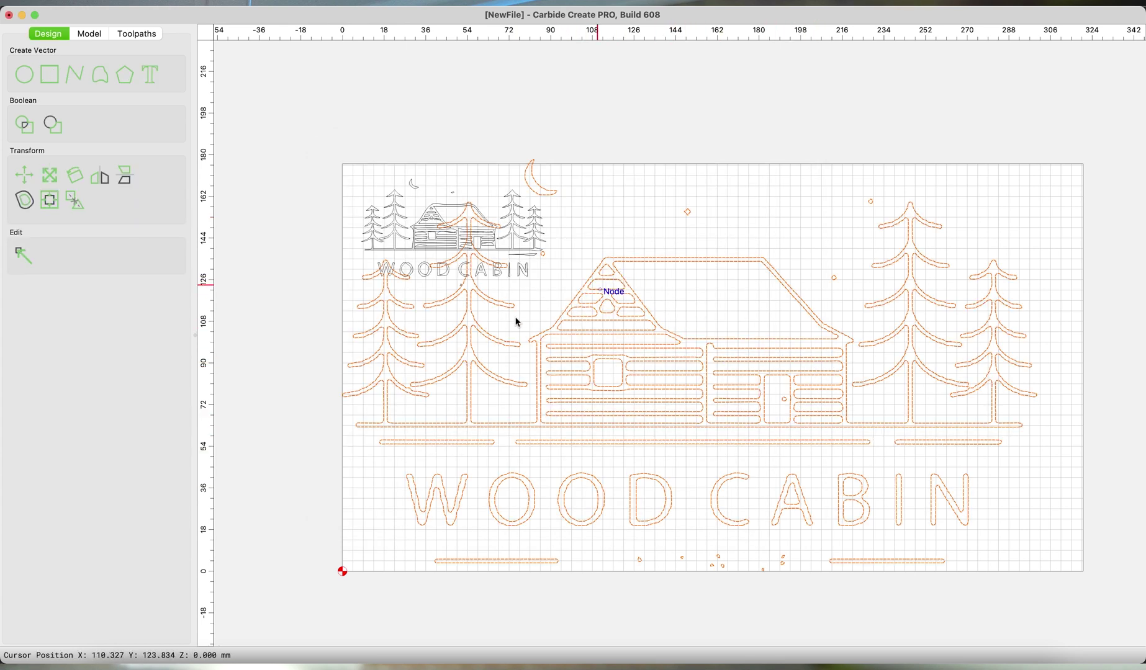
pyautogui.scroll(-1, 482, 358)
pyautogui.scroll(3, 482, 358)
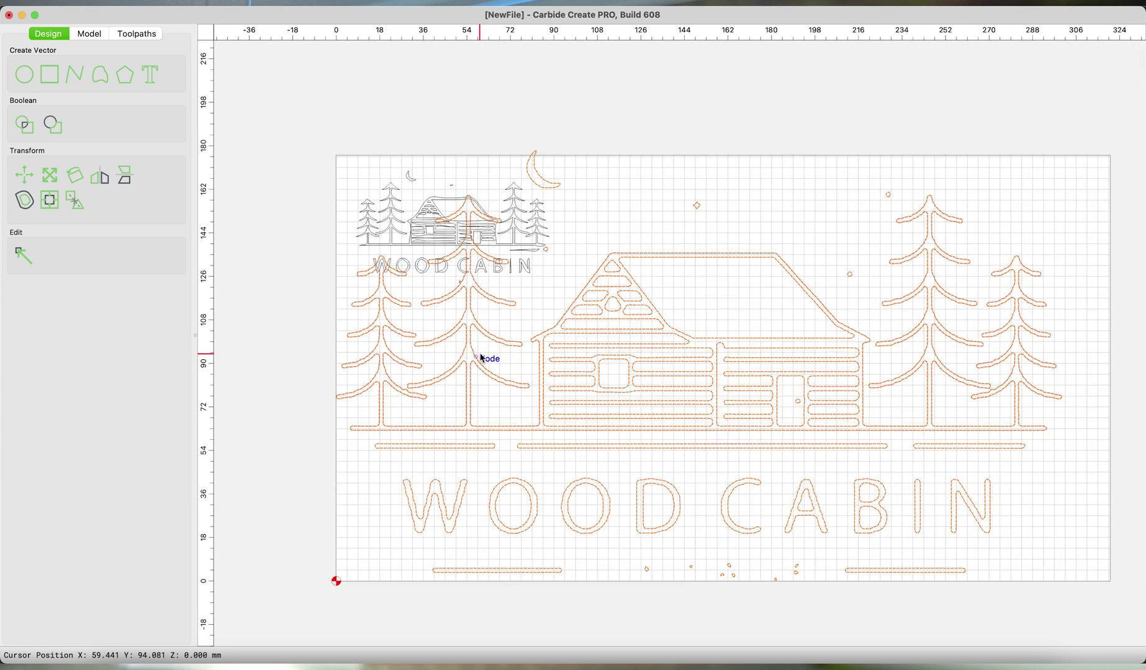
pyautogui.scroll(2, 482, 358)
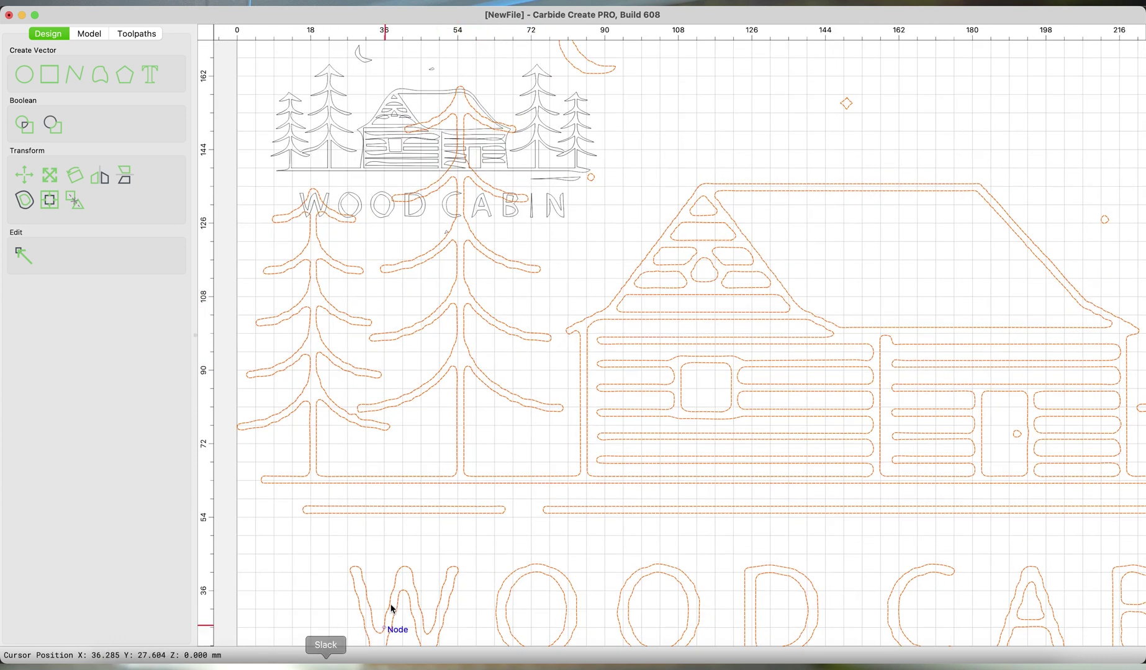
# Scale the traced design down to about 111 × 66 mm and move it beside the other traces
pyautogui.press('s')
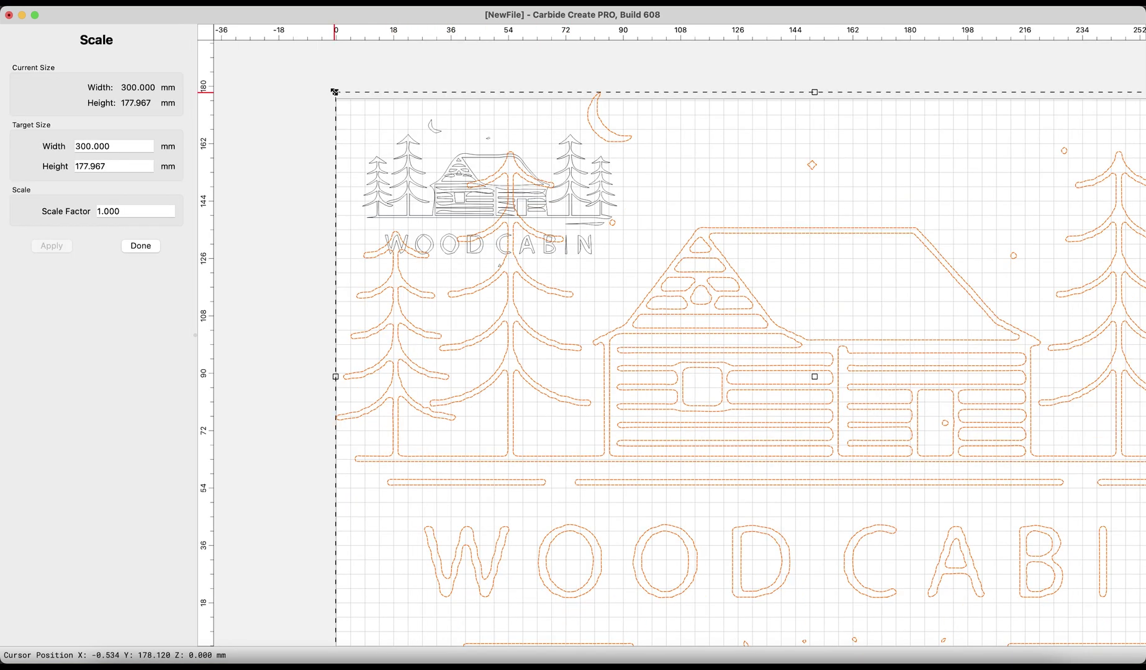
pyautogui.moveTo(334, 93); pyautogui.dragTo(666, 317)
pyautogui.moveTo(982, 478); pyautogui.dragTo(621, 397)
pyautogui.moveTo(882, 252); pyautogui.dragTo(661, 384)
pyautogui.moveTo(504, 484); pyautogui.dragTo(581, 388)
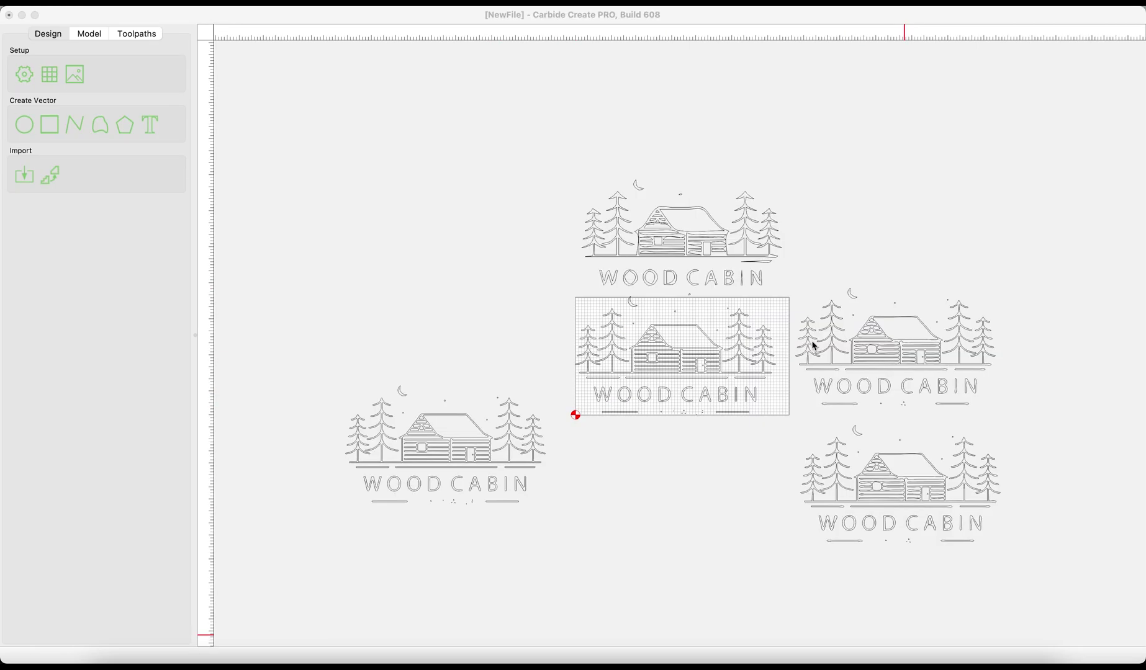
# Zoom in and drag the top WOOD CABIN trace up and left, clear of the stock trace
pyautogui.scroll(2, 834, 345)
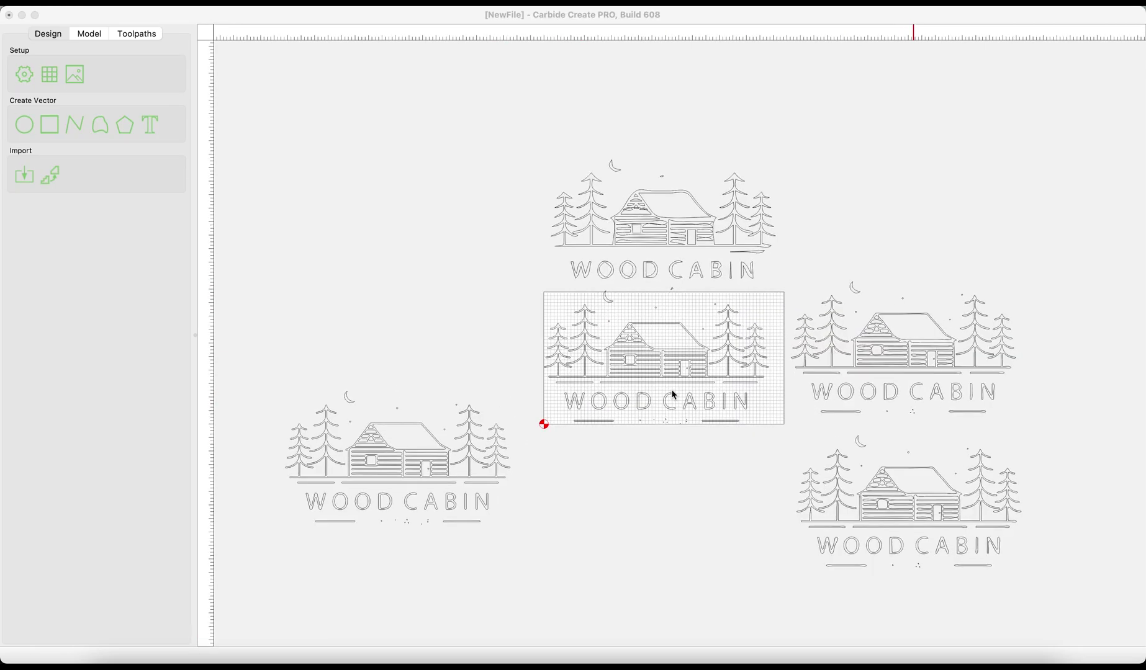
pyautogui.scroll(2, 674, 395)
pyautogui.scroll(1, 670, 396)
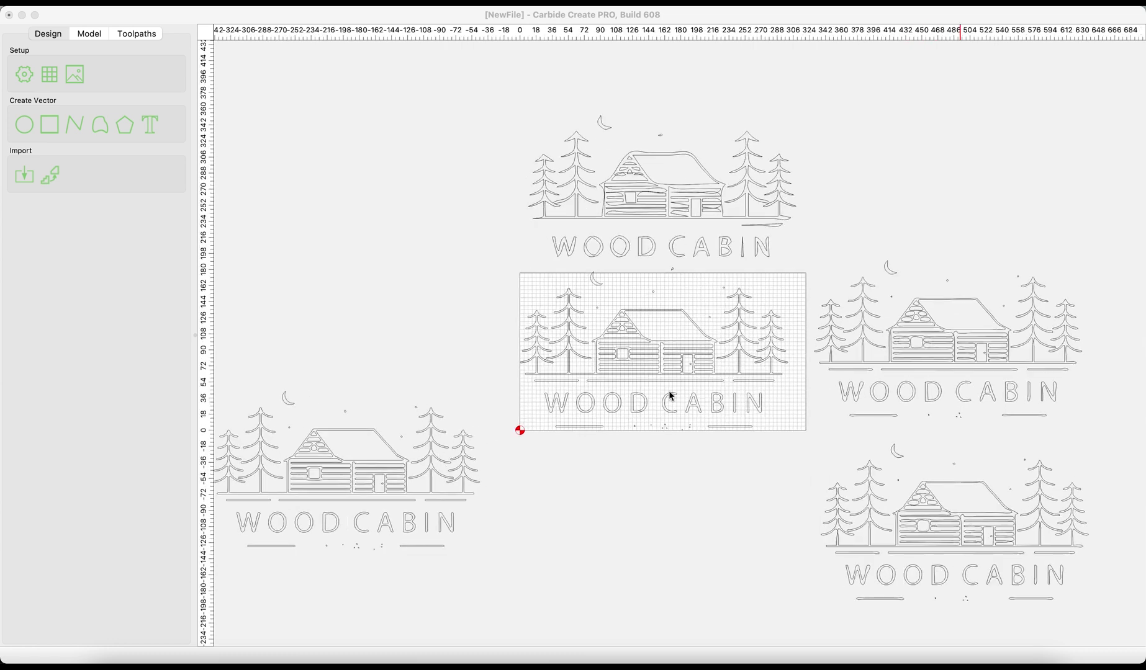
pyautogui.scroll(2, 583, 264)
pyautogui.scroll(1, 577, 266)
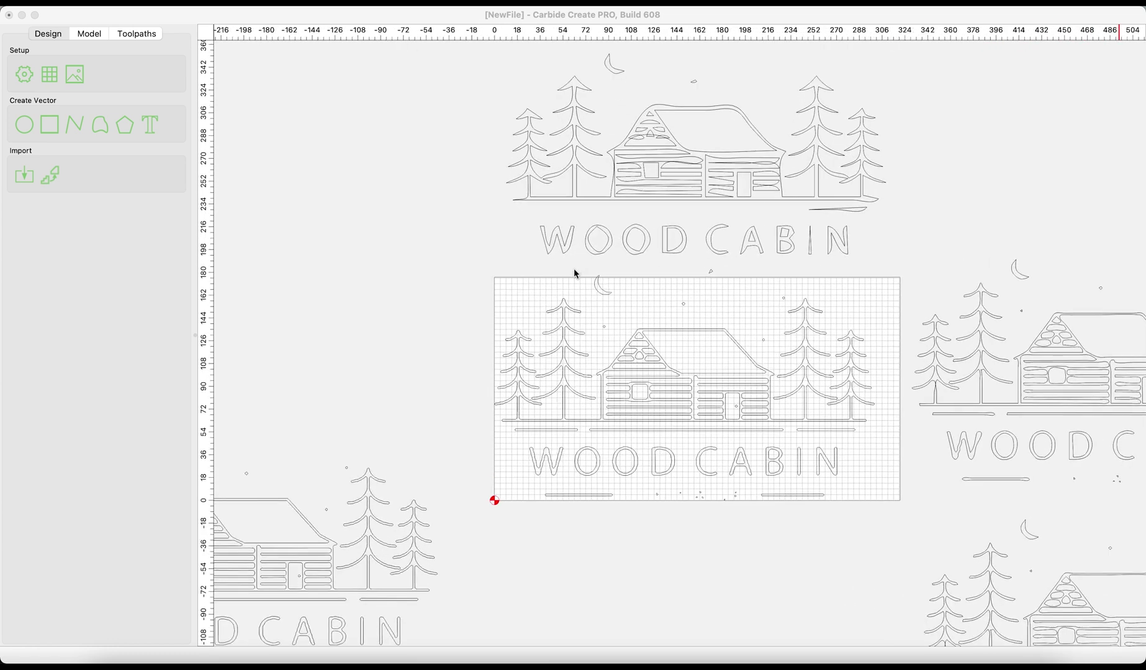
pyautogui.scroll(2, 685, 301)
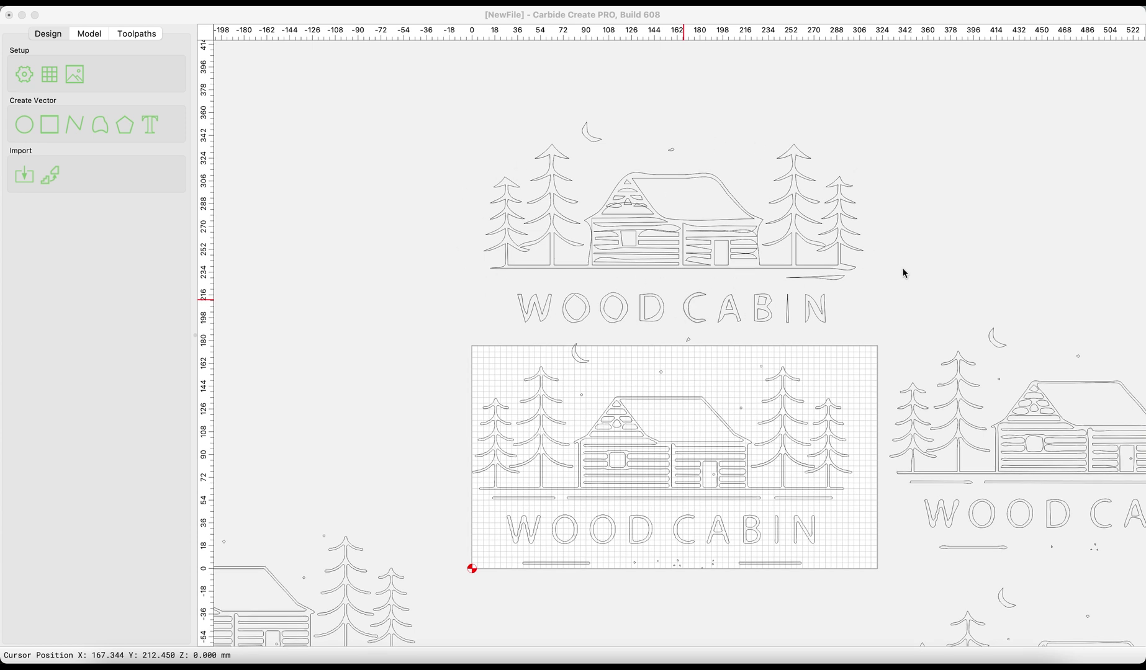
pyautogui.click(817, 313)
pyautogui.moveTo(817, 312); pyautogui.dragTo(781, 275)
pyautogui.click(909, 286)
pyautogui.click(693, 460)
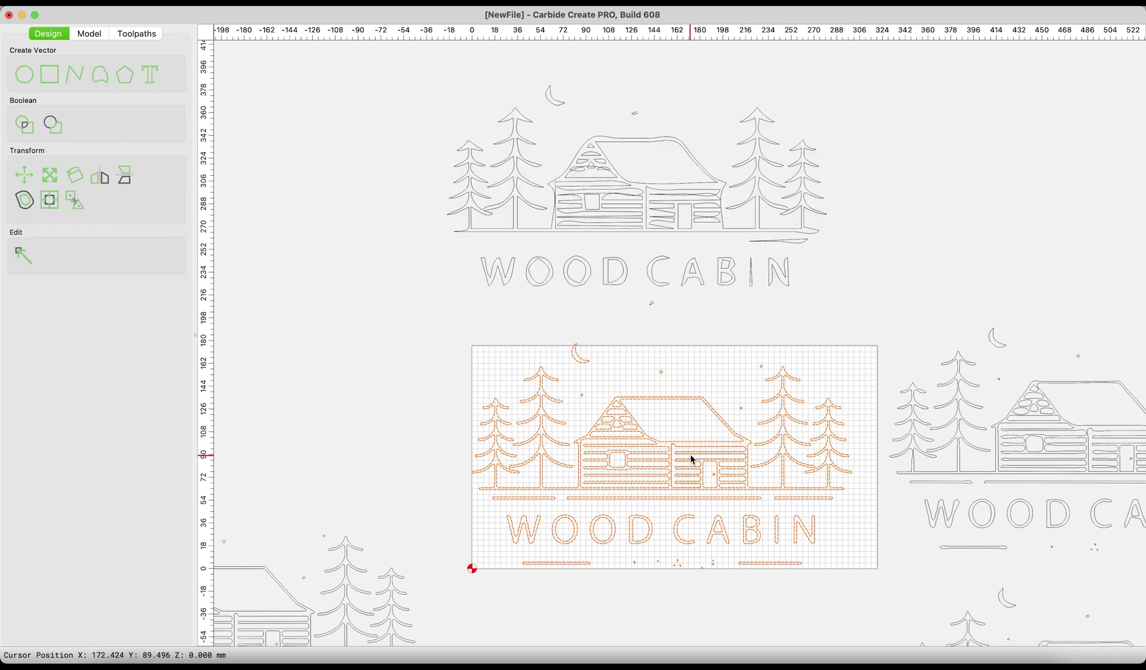
pyautogui.click(718, 349)
pyautogui.scroll(2, 698, 477)
pyautogui.scroll(2, 696, 491)
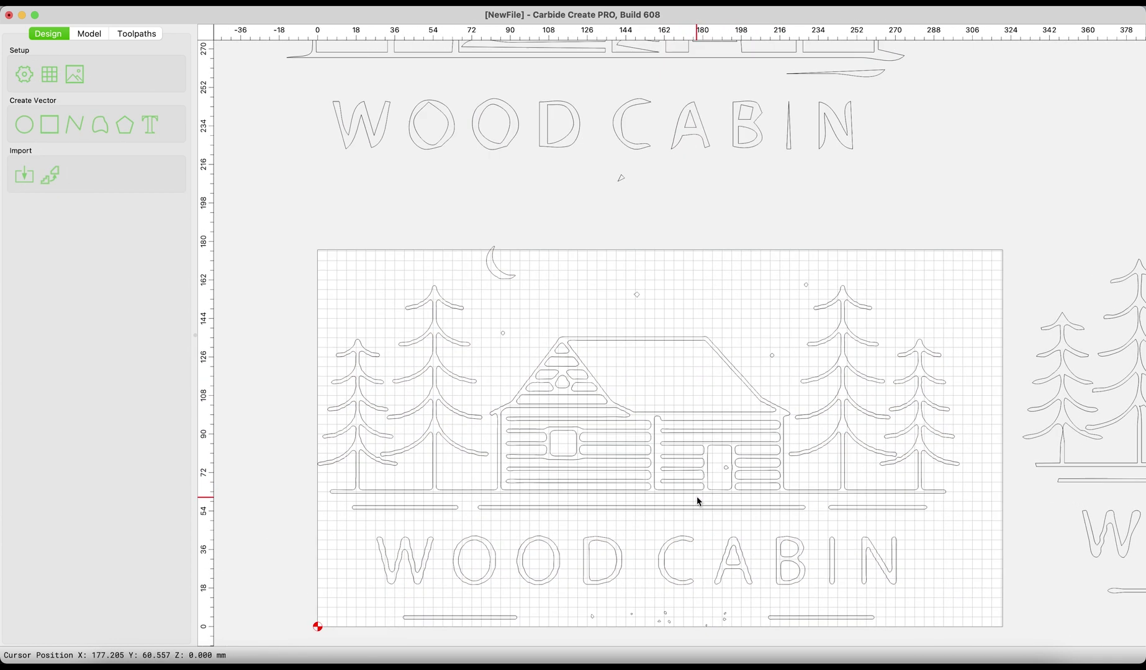